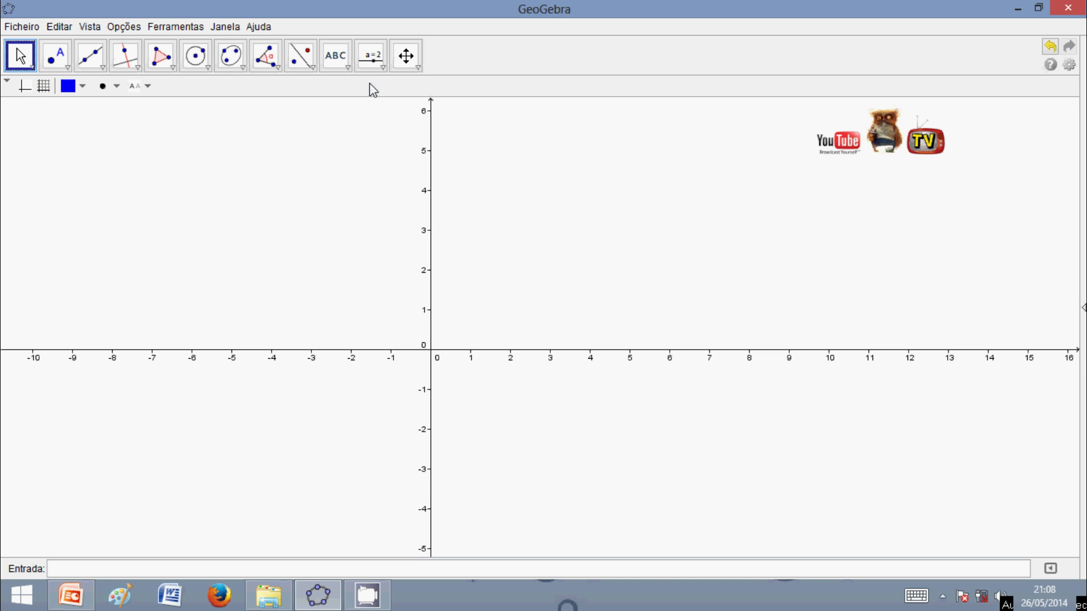
# Create a number slider a ranging from -5 to 5 with increment 0.1 in the upper-left area of the graph
pyautogui.click(385, 67)
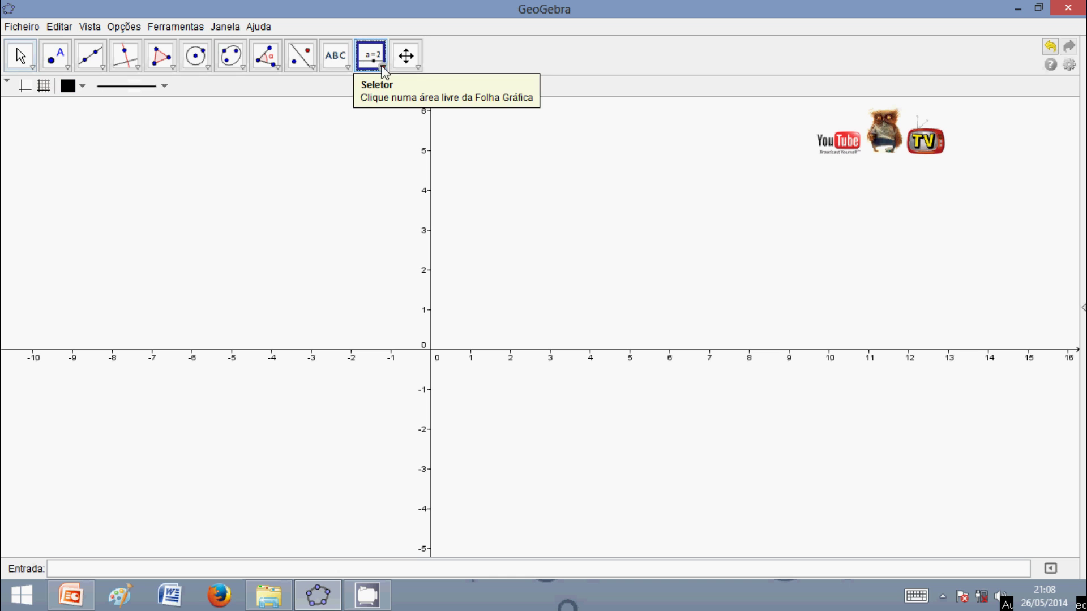
pyautogui.click(382, 69)
pyautogui.click(399, 90)
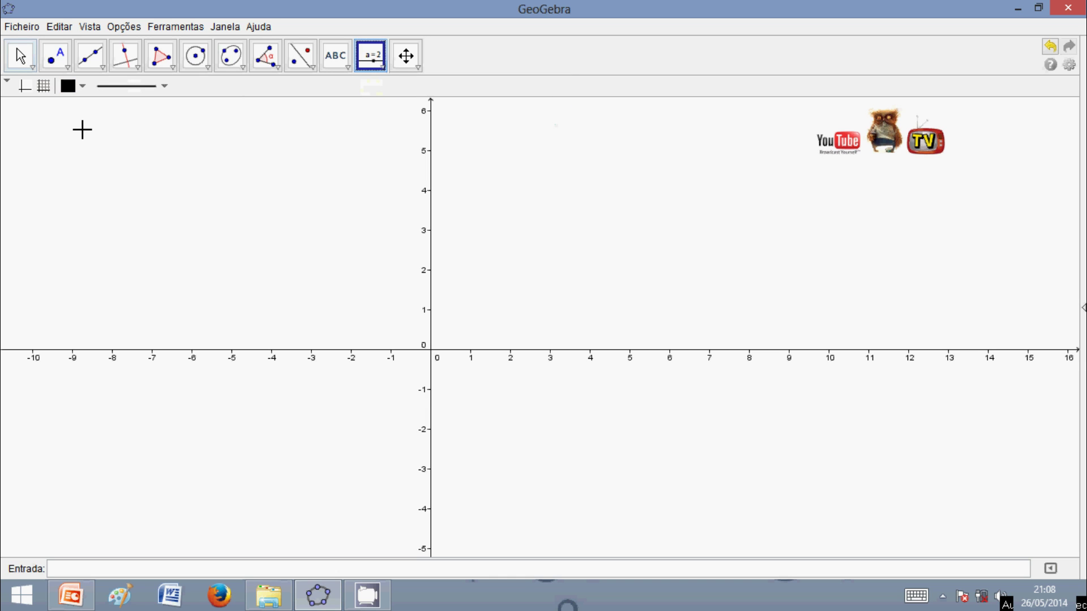
pyautogui.click(124, 209)
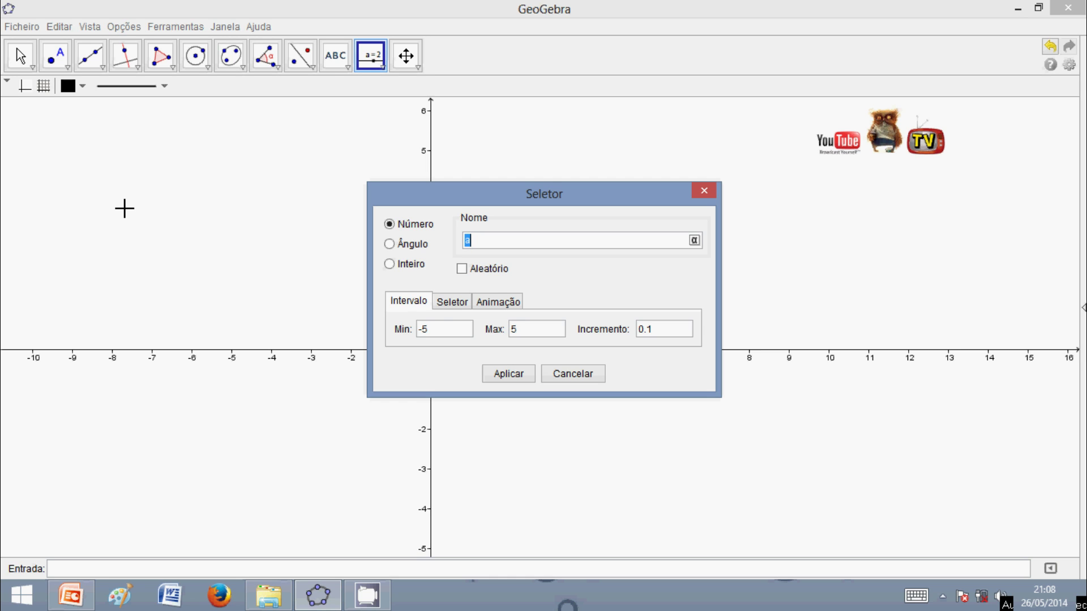
pyautogui.click(520, 375)
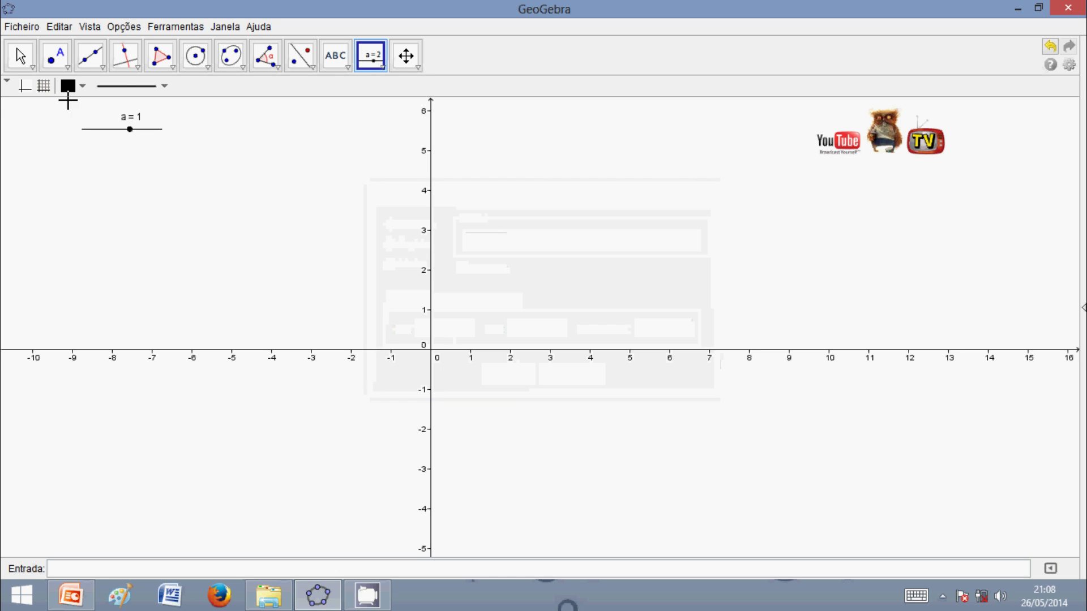
# Set slider a to 0.6 and plot the function f(x)= x^2+ax
pyautogui.click(19, 55)
pyautogui.moveTo(130, 129)
pyautogui.mouseDown()
pyautogui.moveTo(120, 129)
pyautogui.moveTo(176, 130)
pyautogui.moveTo(91, 129)
pyautogui.moveTo(146, 138)
pyautogui.moveTo(114, 138)
pyautogui.moveTo(126, 130)
pyautogui.mouseUp()
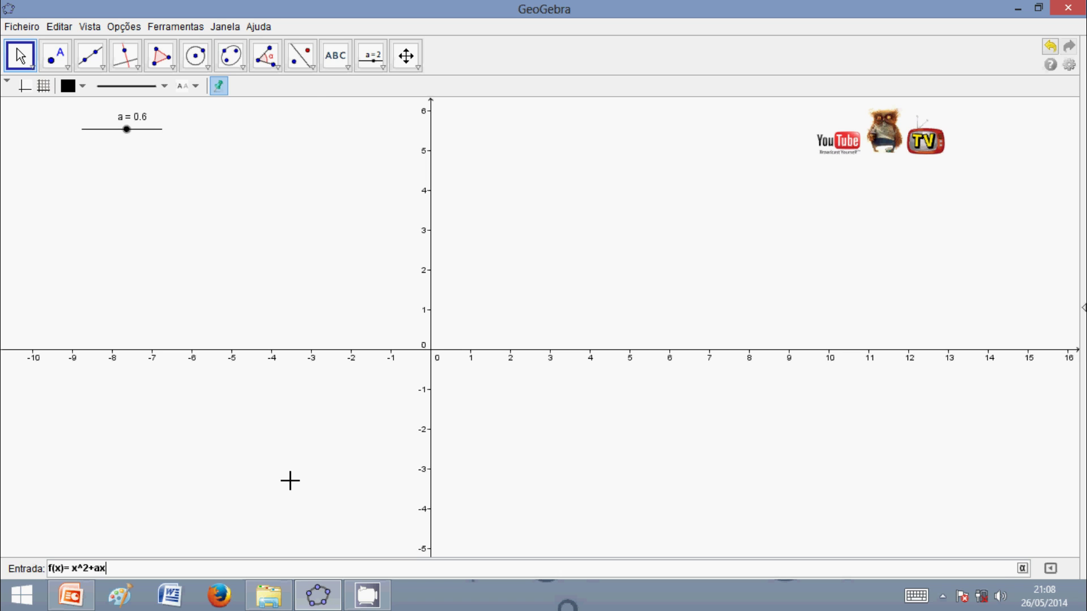
pyautogui.press('Return')
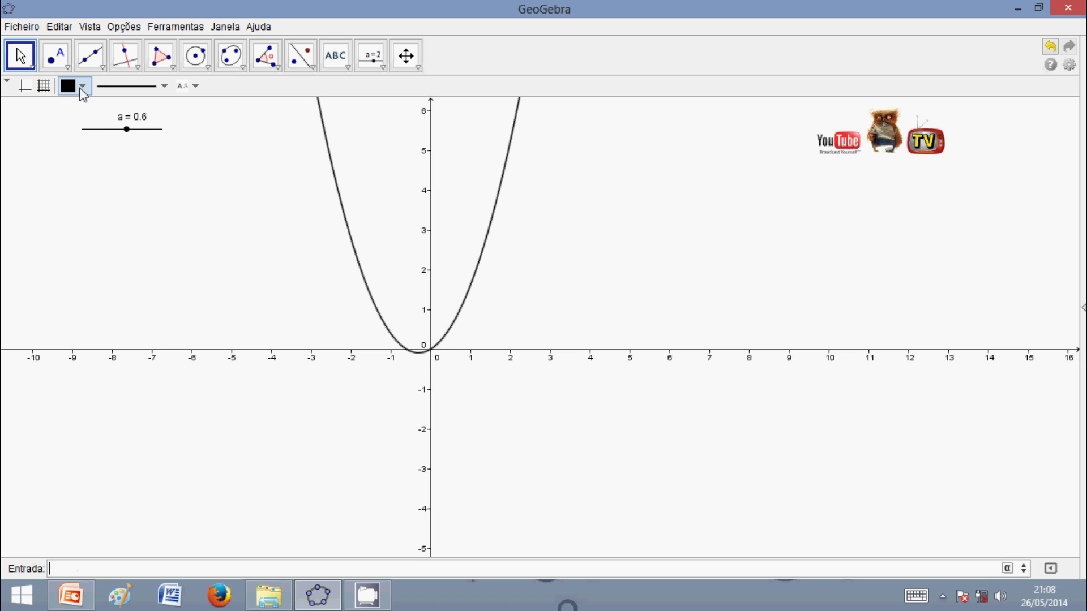
# Show the parabola's label as Nome e Valor and reposition the label near the top of the curve
pyautogui.rightClick(488, 233)
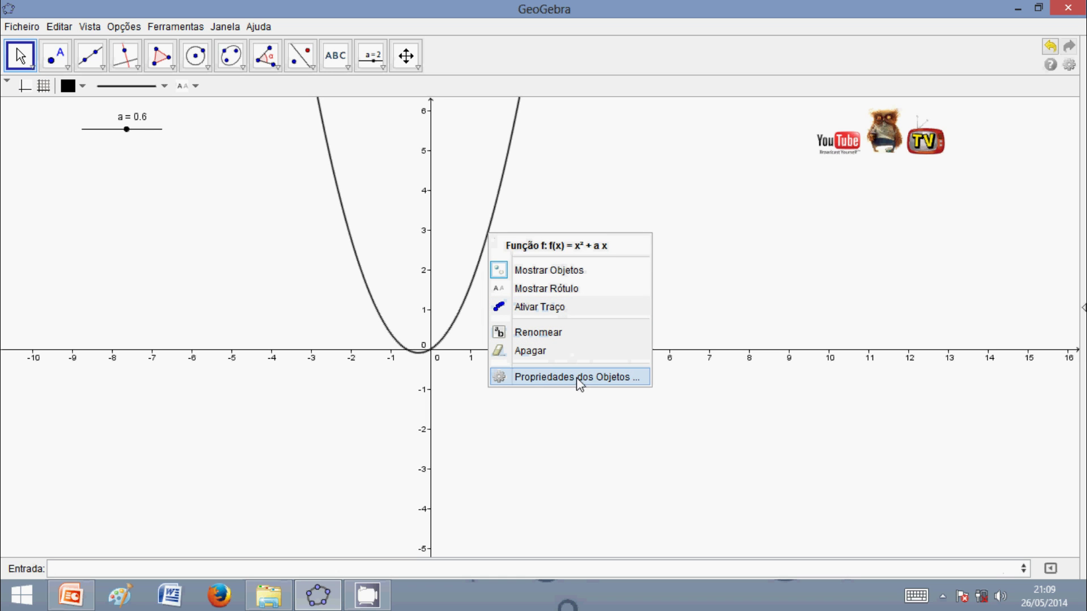
pyautogui.click(523, 373)
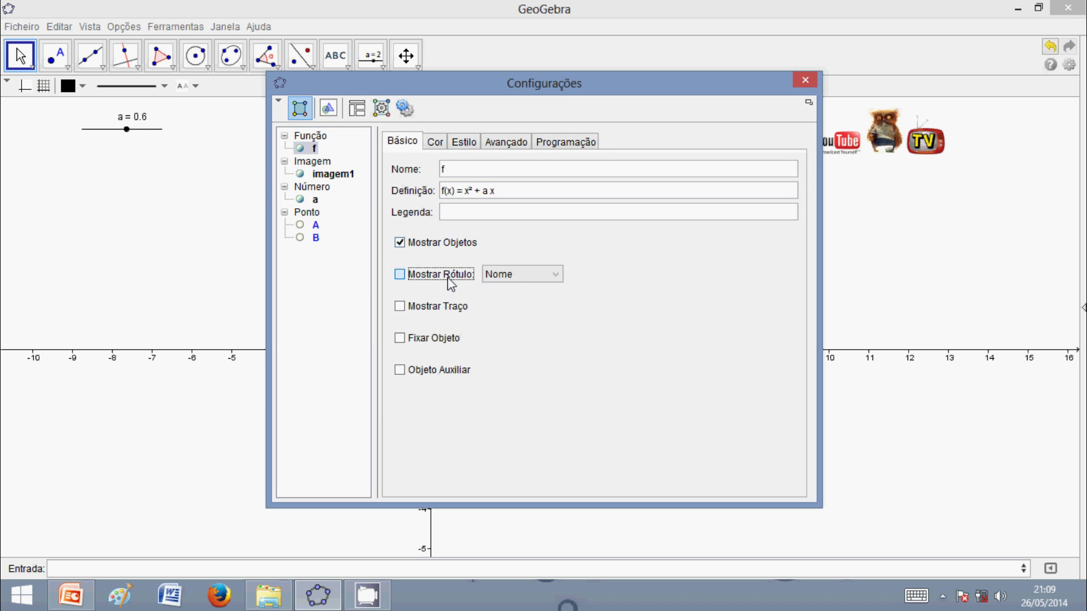
pyautogui.click(448, 277)
pyautogui.click(536, 276)
pyautogui.click(538, 306)
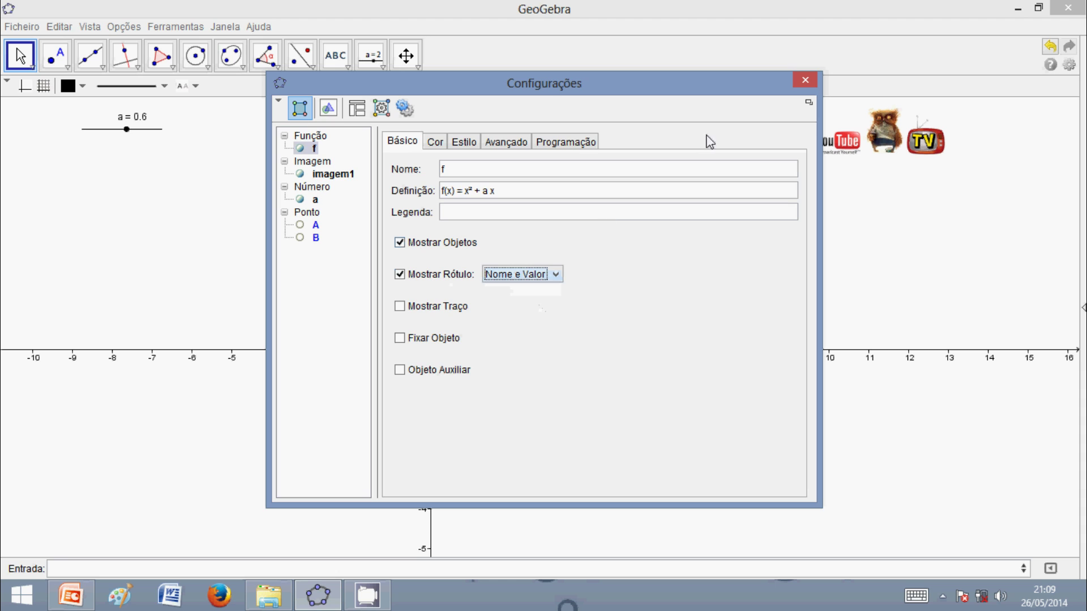
pyautogui.click(795, 85)
pyautogui.moveTo(358, 116); pyautogui.dragTo(363, 131)
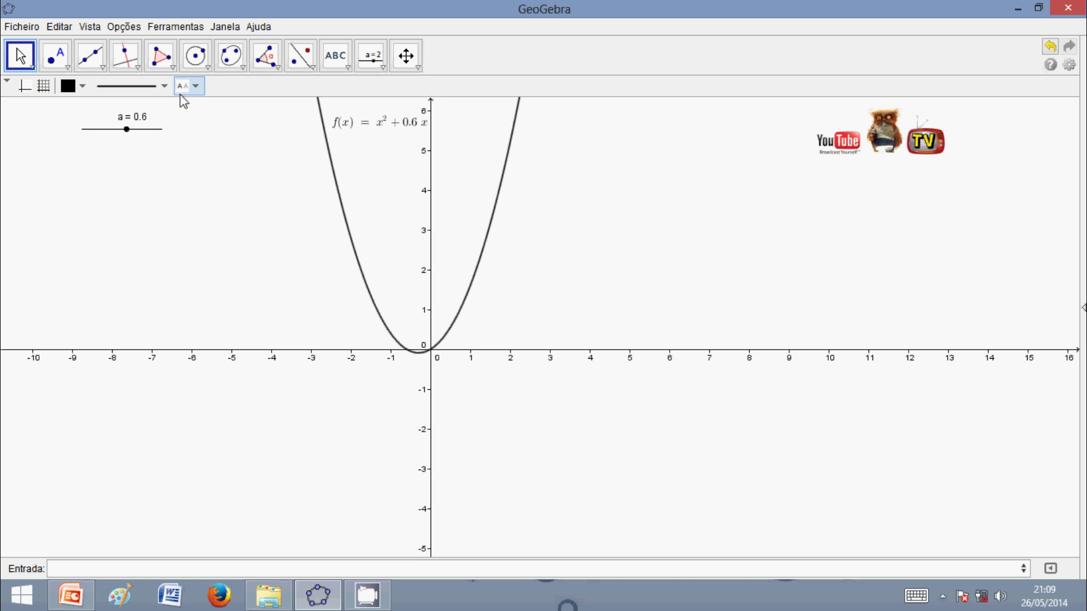
# Set slider a to -3 and create the intersection points of the parabola with the x-axis
pyautogui.moveTo(125, 130); pyautogui.dragTo(100, 135)
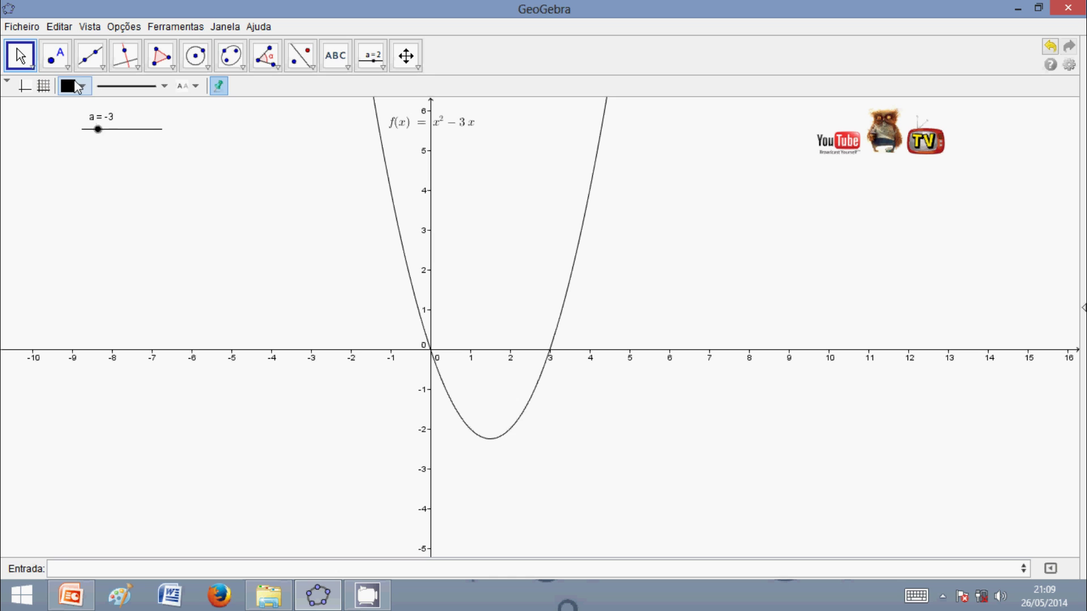
pyautogui.click(90, 56)
pyautogui.moveTo(60, 63)
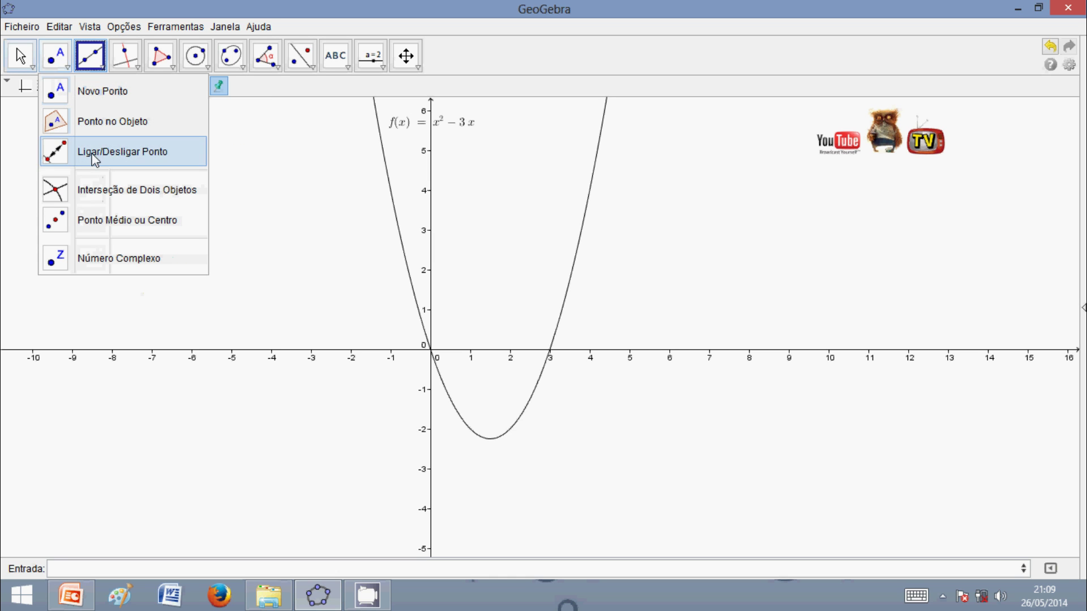
pyautogui.click(108, 190)
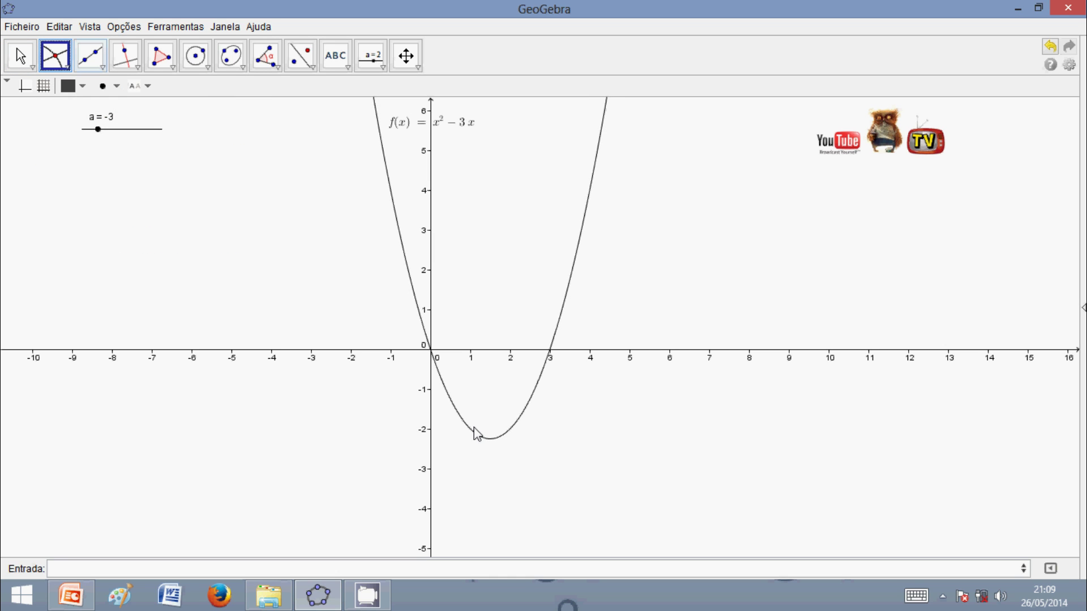
pyautogui.click(466, 431)
pyautogui.click(496, 355)
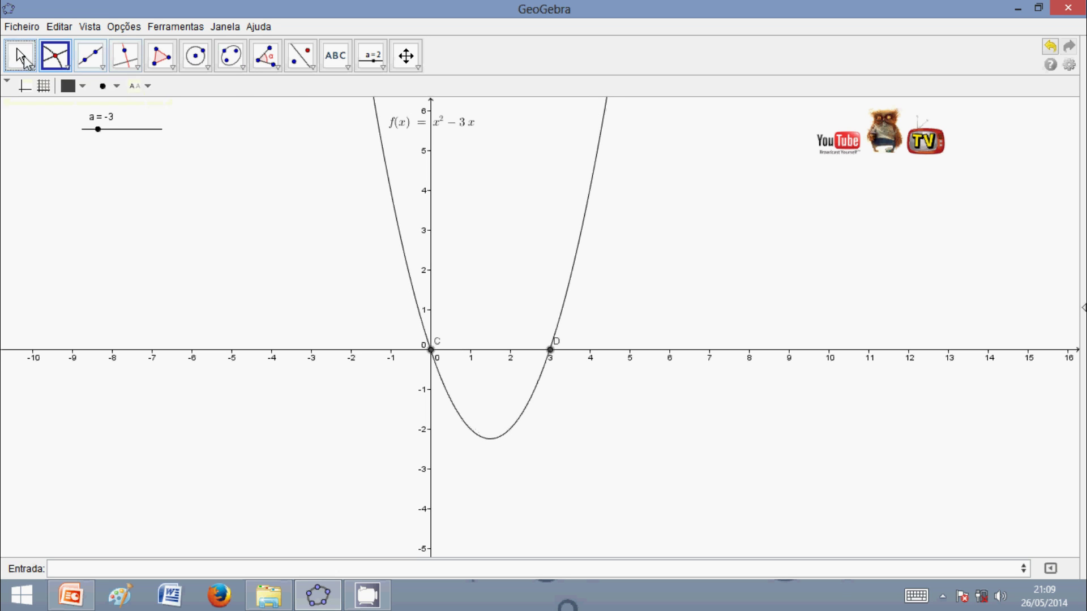
# Set the label of intersection point D to Nome e Valor
pyautogui.click(21, 56)
pyautogui.rightClick(548, 350)
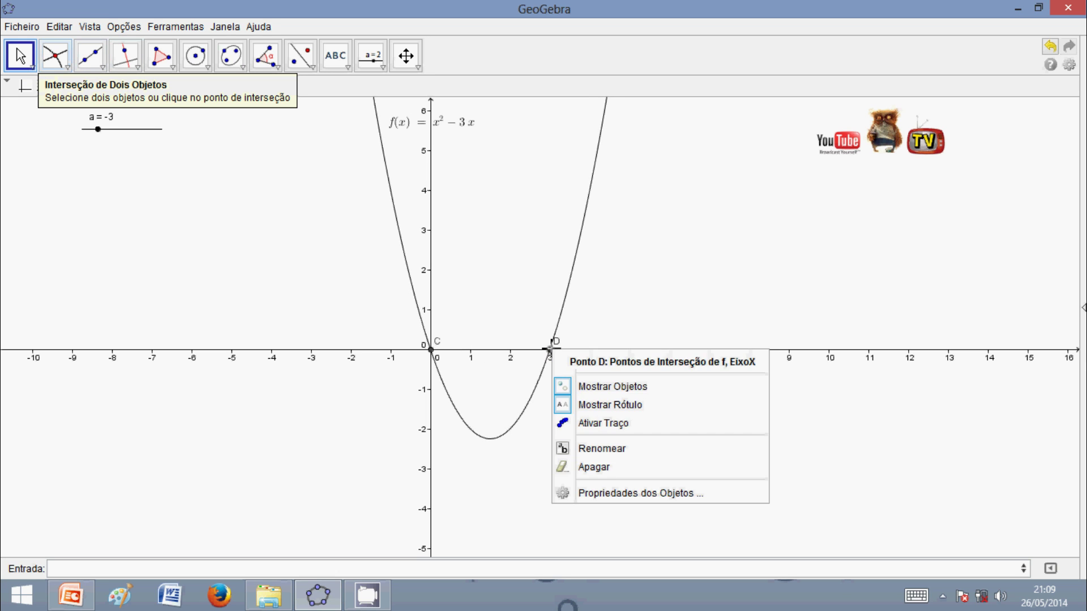
pyautogui.click(625, 493)
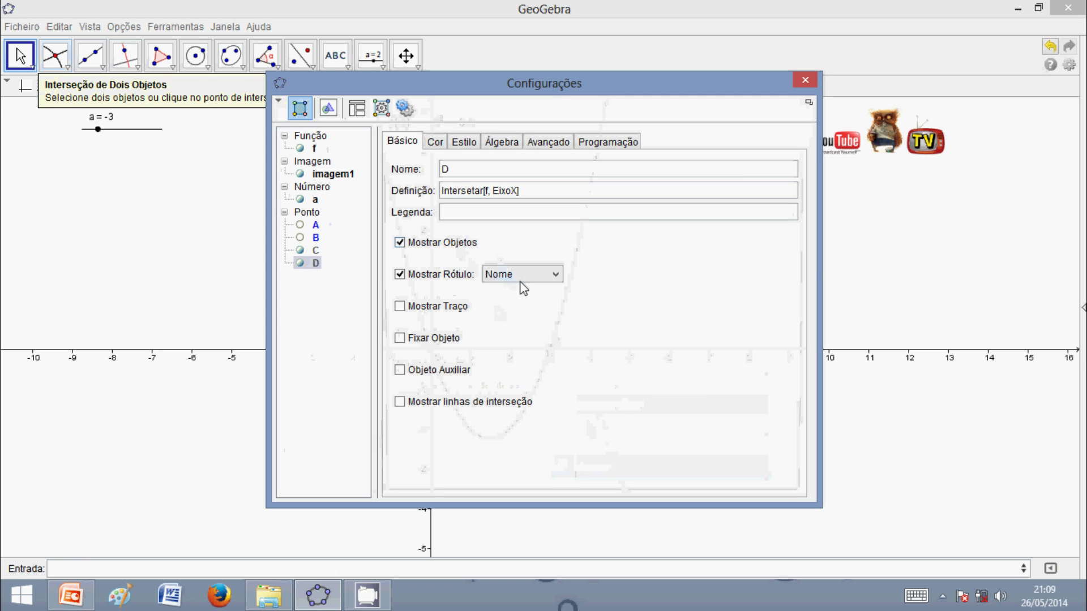
pyautogui.click(520, 279)
pyautogui.click(551, 305)
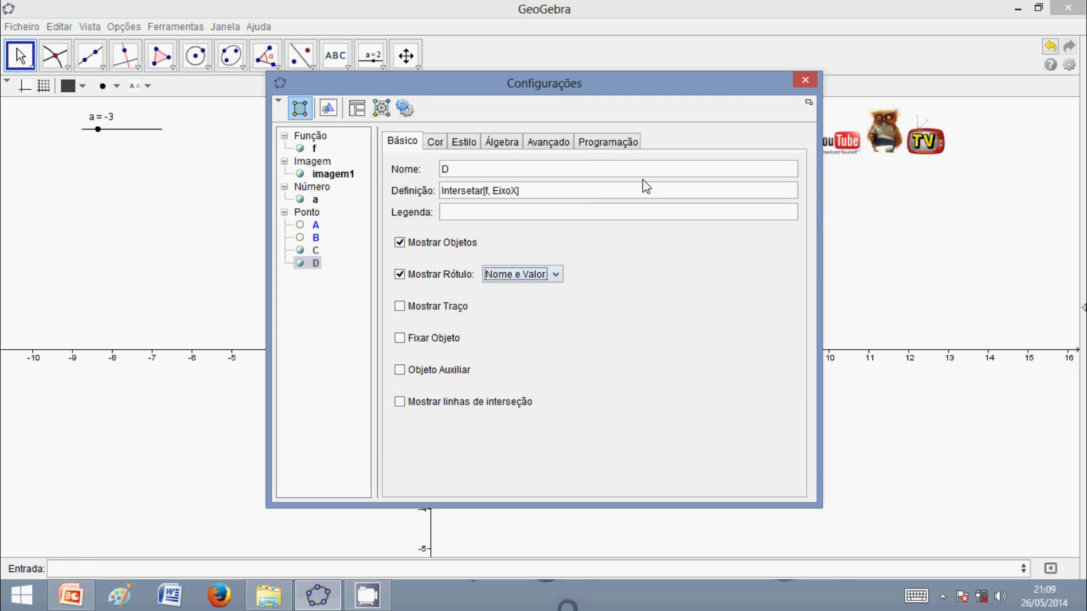
pyautogui.click(803, 81)
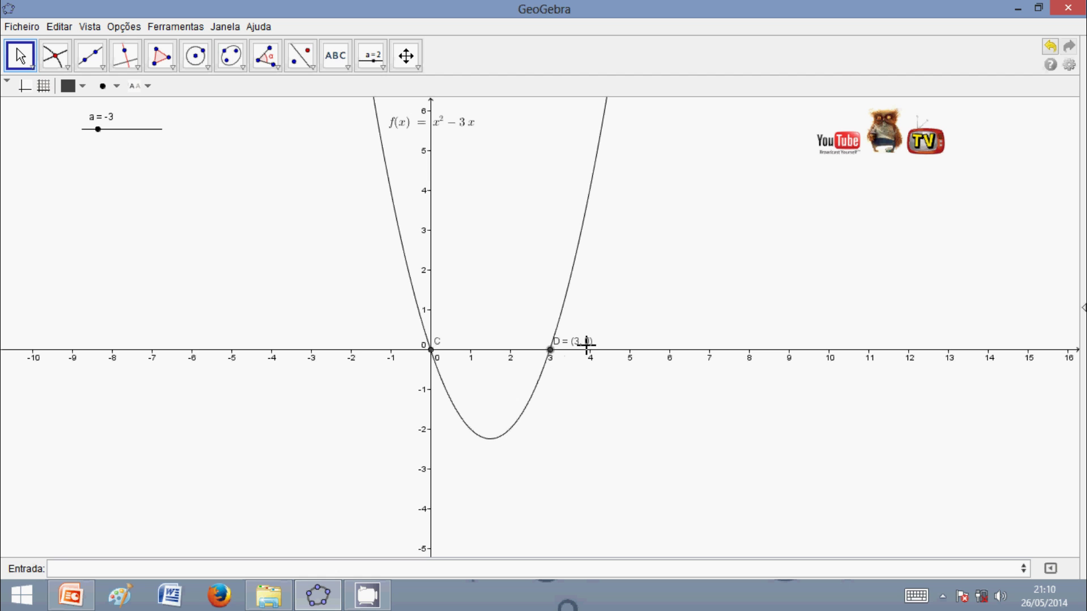
# Set slider a to 3 and change the label of intersection point C to Nome e Valor
pyautogui.moveTo(99, 129); pyautogui.dragTo(145, 130)
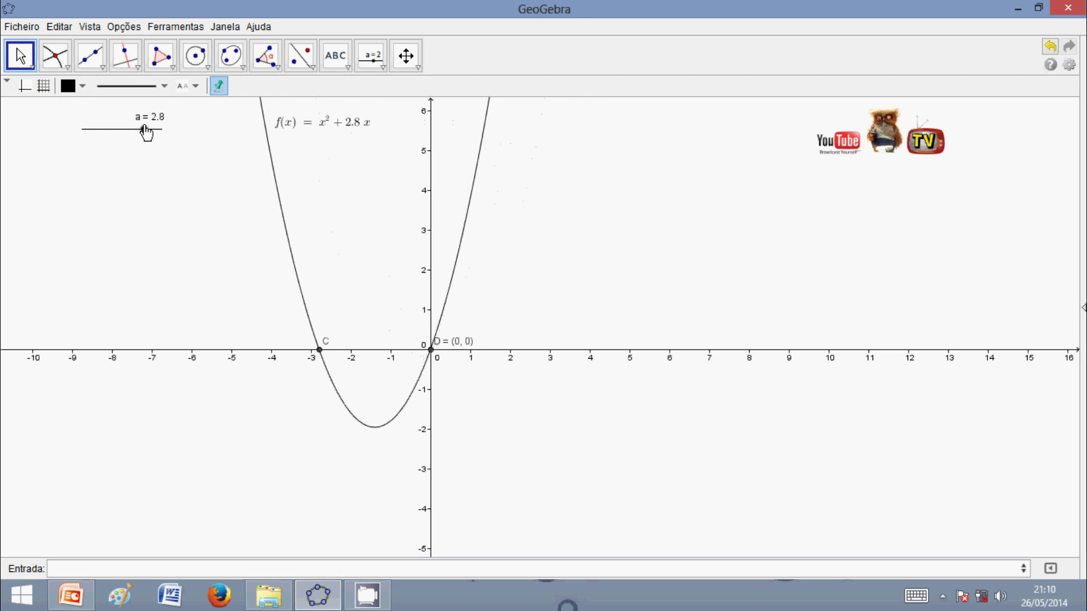
pyautogui.moveTo(145, 132)
pyautogui.mouseDown()
pyautogui.moveTo(102, 128)
pyautogui.moveTo(149, 124)
pyautogui.mouseUp()
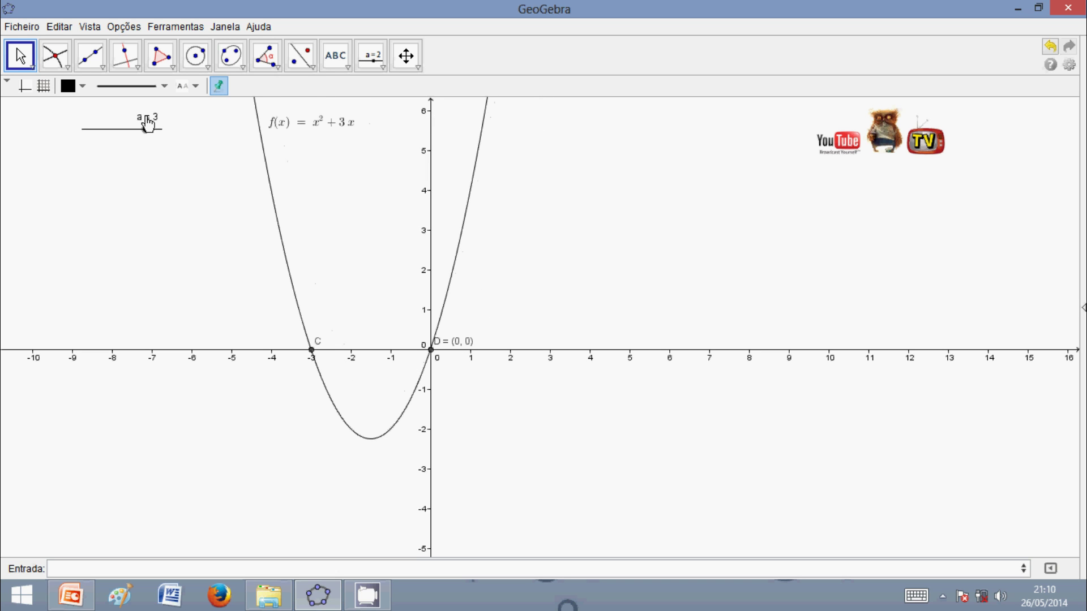
pyautogui.click(315, 354)
pyautogui.rightClick(317, 354)
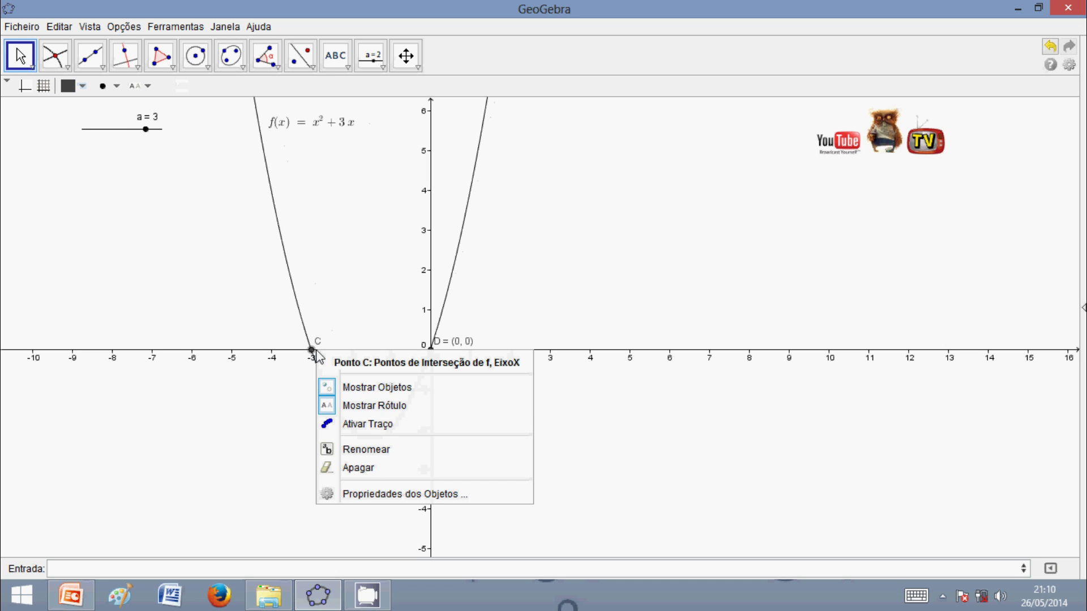
pyautogui.click(420, 496)
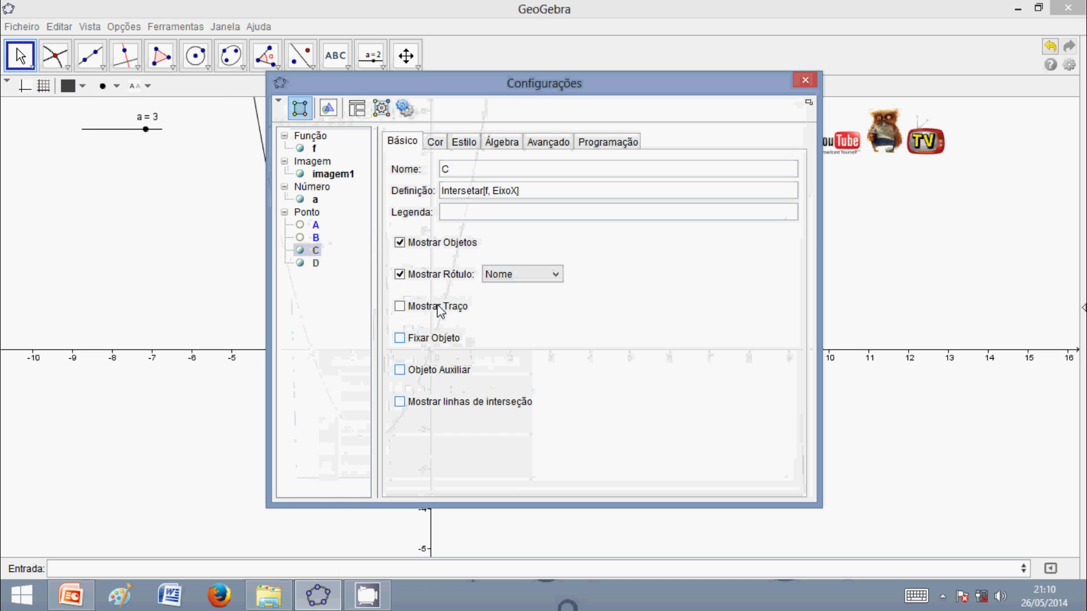
pyautogui.click(529, 275)
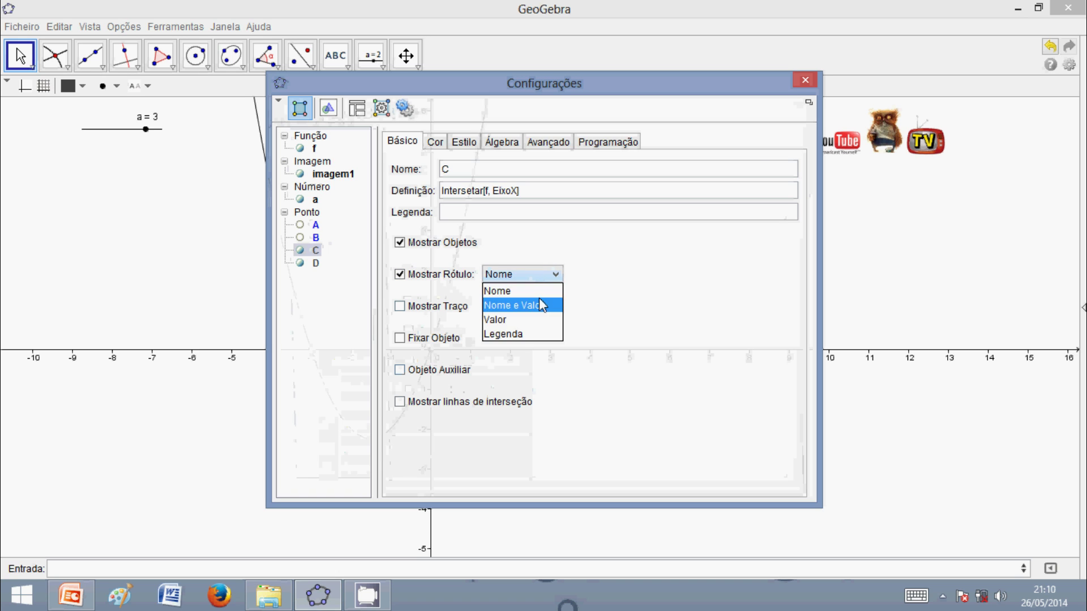
pyautogui.click(542, 305)
pyautogui.click(804, 81)
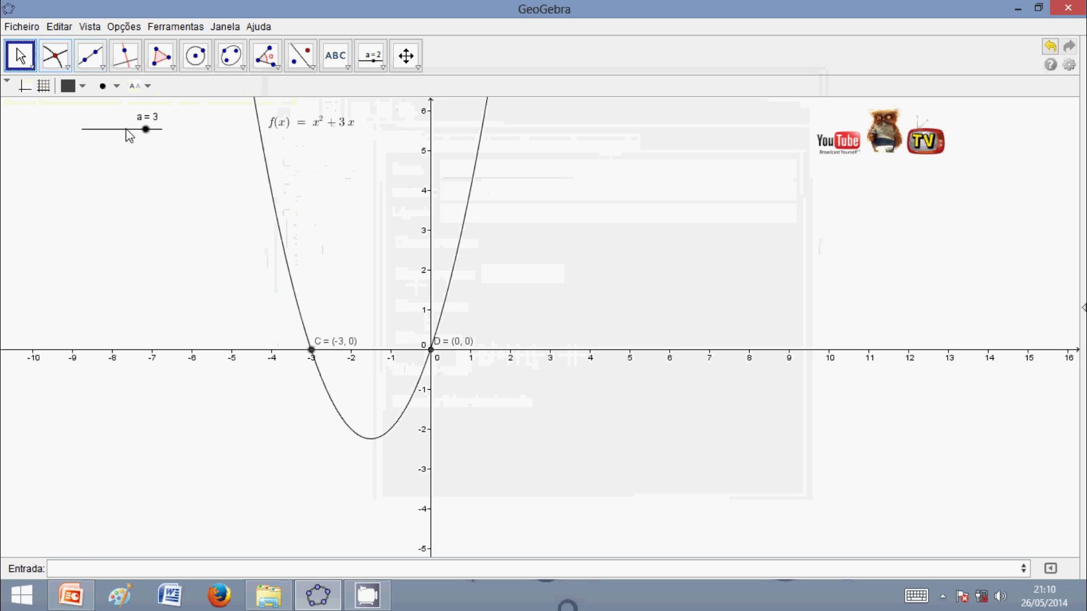
# Vary slider a through 3.5 and -3.6, ending at 3.8, to compare the parabola's zeros
pyautogui.moveTo(146, 130)
pyautogui.mouseDown()
pyautogui.moveTo(127, 134)
pyautogui.moveTo(152, 133)
pyautogui.mouseUp()
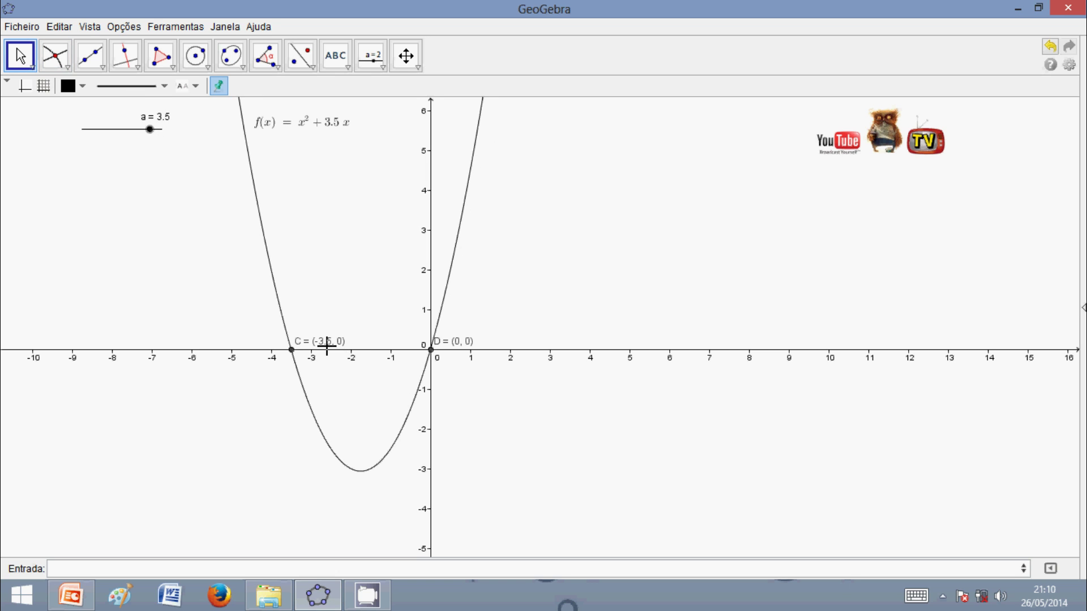
pyautogui.moveTo(150, 130); pyautogui.dragTo(95, 136)
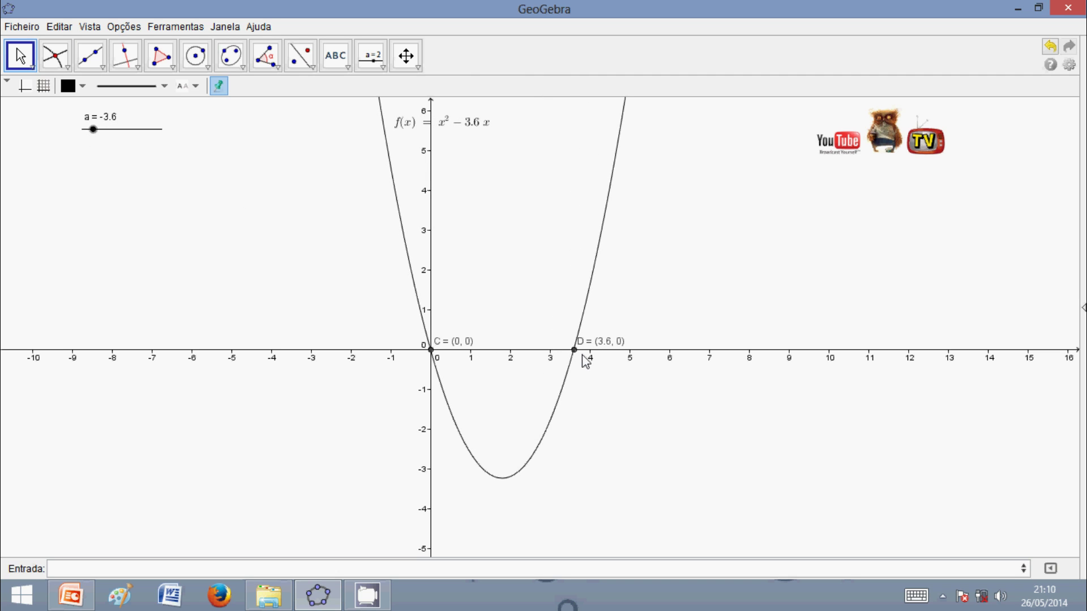
pyautogui.moveTo(93, 129); pyautogui.dragTo(154, 130)
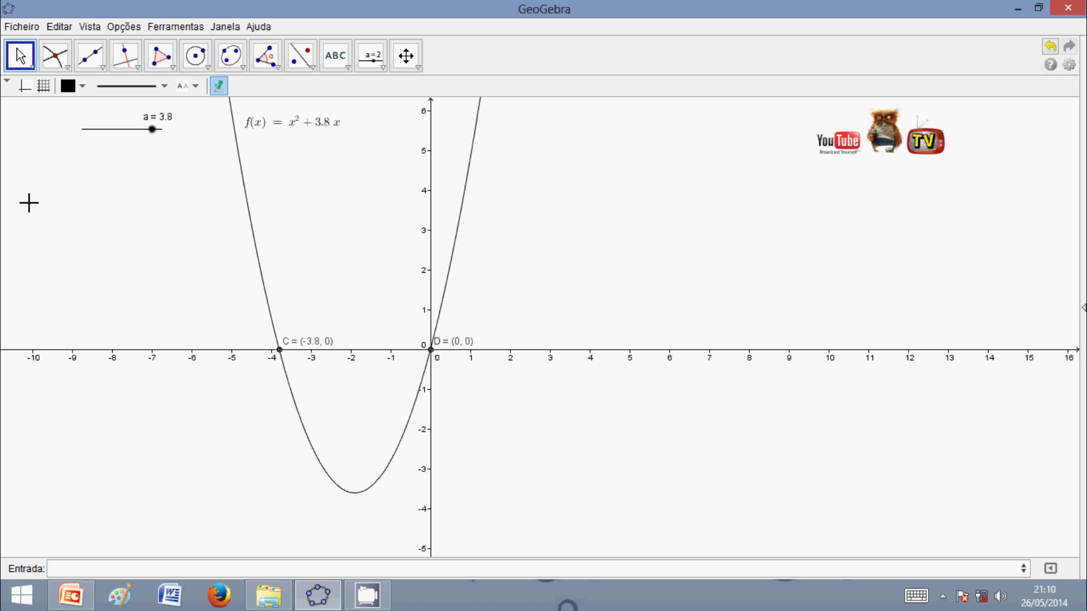
pyautogui.click(102, 68)
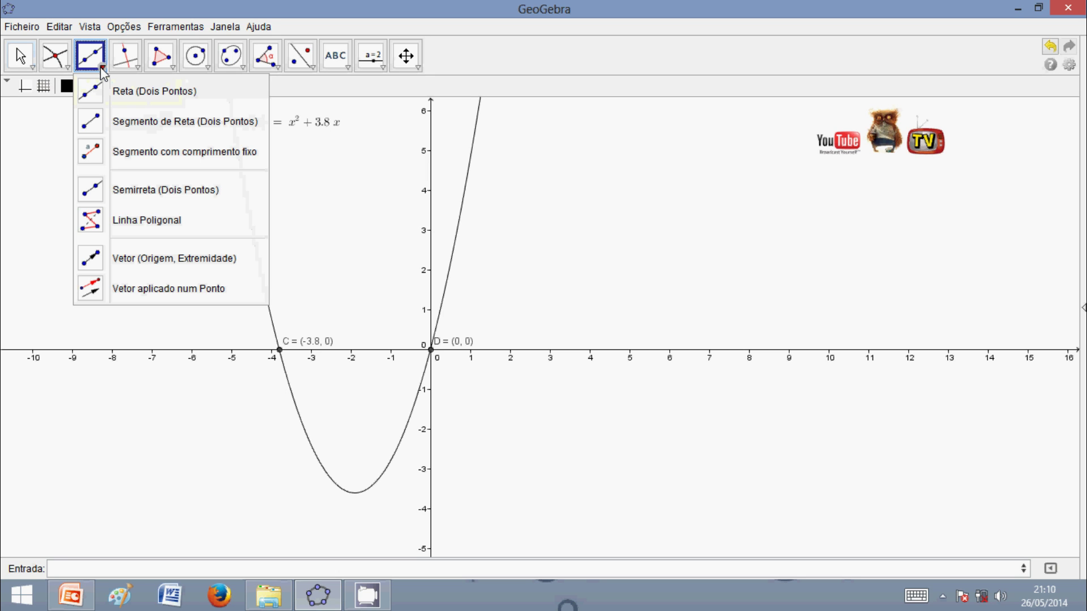
pyautogui.click(20, 56)
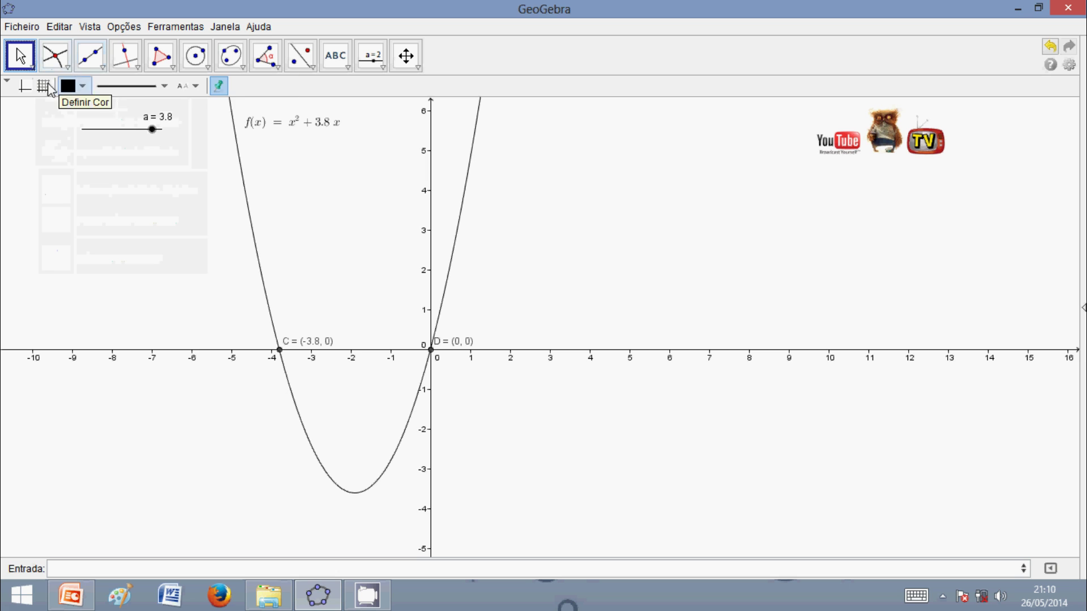
pyautogui.click(103, 66)
pyautogui.click(94, 73)
# Construct a line parallel to the x-axis through a new point at about (3.2, 3.6)
pyautogui.click(137, 69)
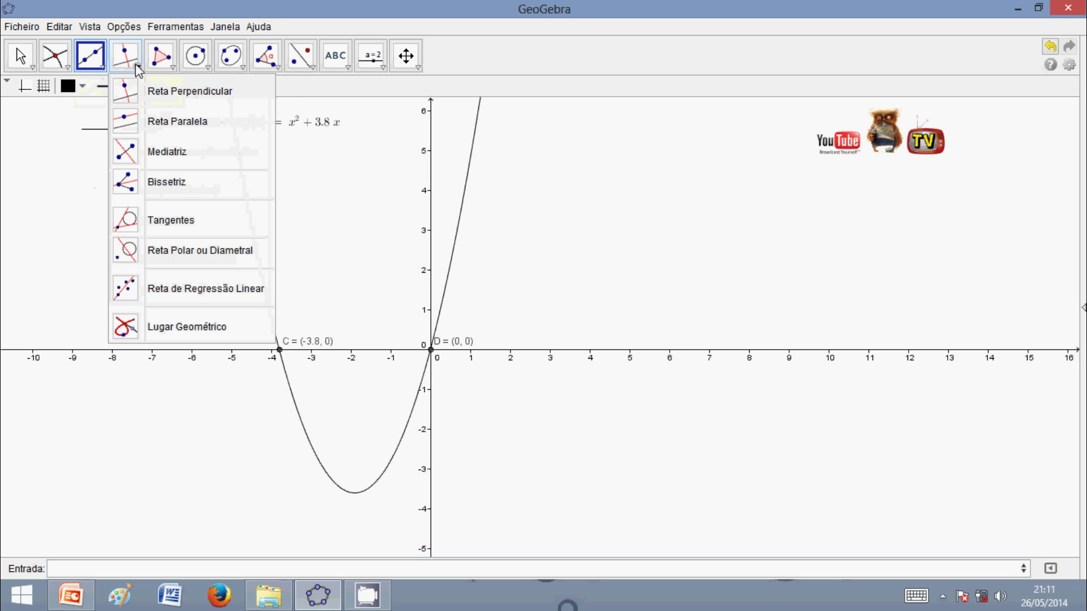
pyautogui.click(167, 121)
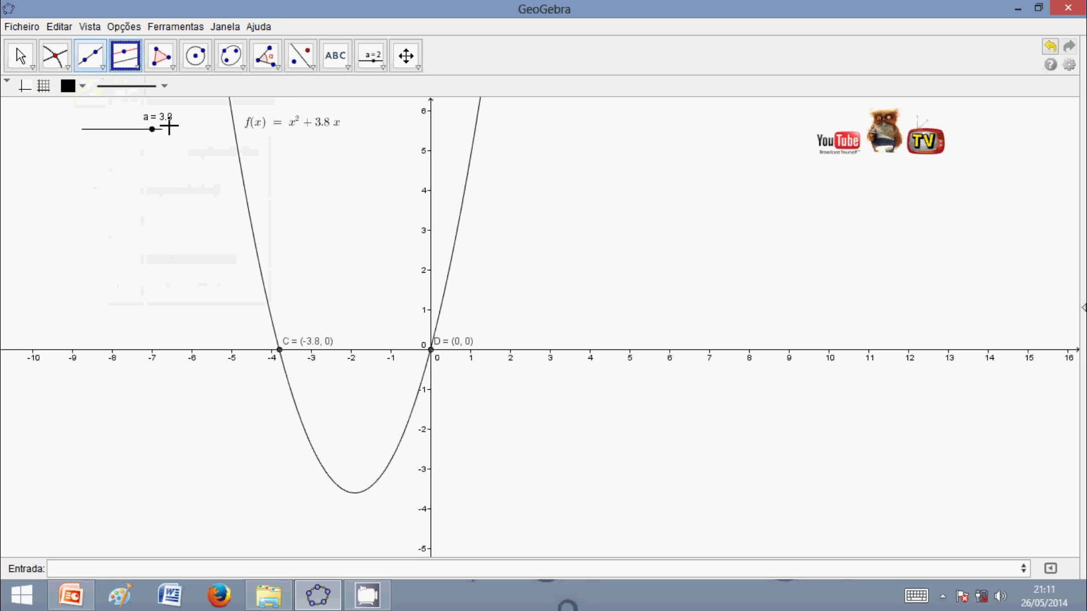
pyautogui.click(521, 349)
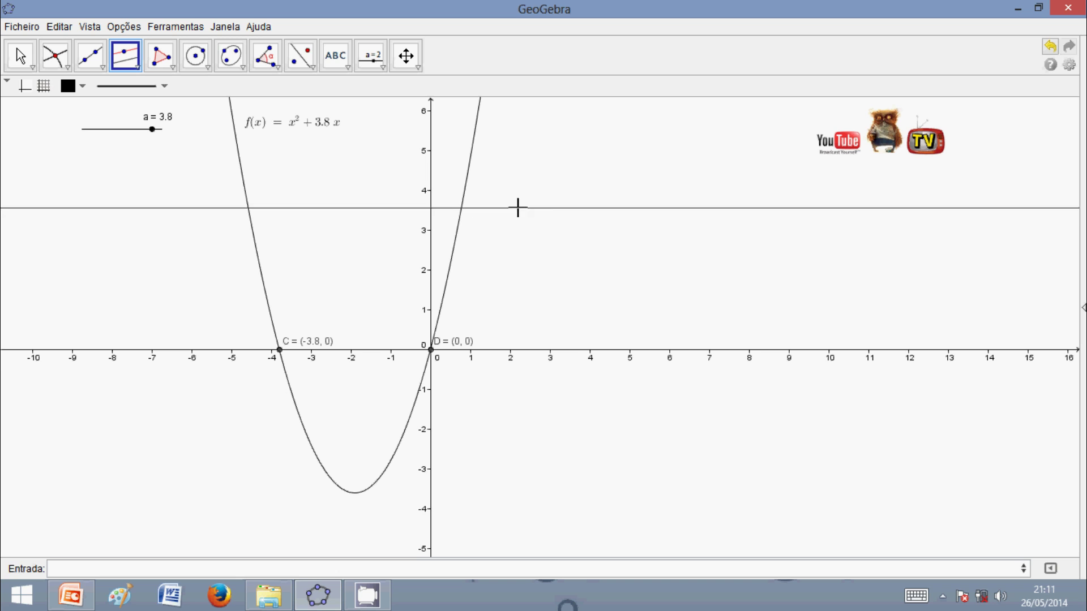
pyautogui.click(557, 205)
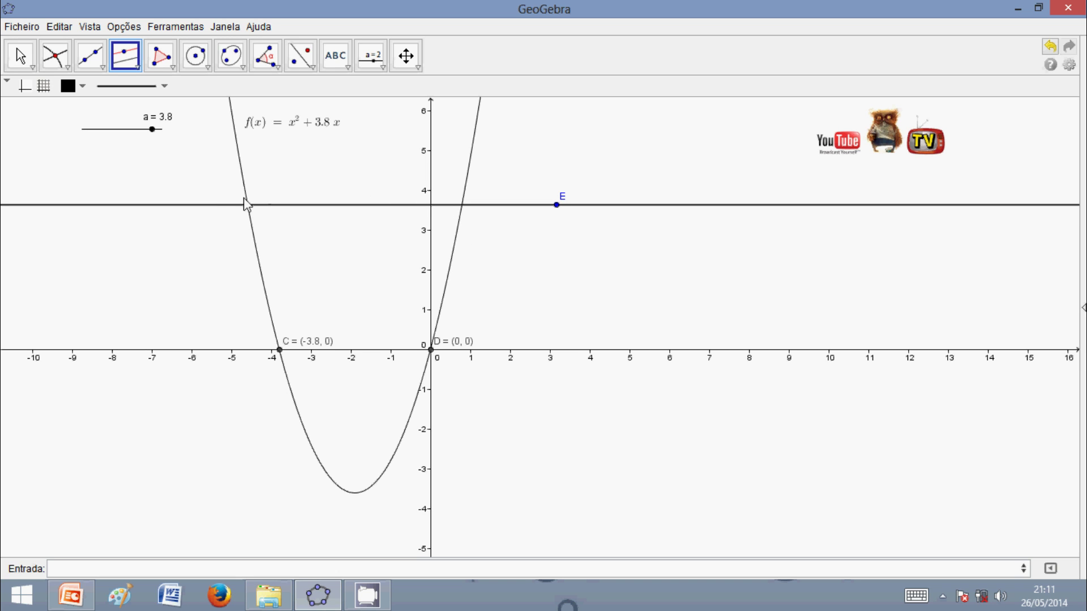
# Create the intersection points of the parabola with the horizontal line through E
pyautogui.click(55, 56)
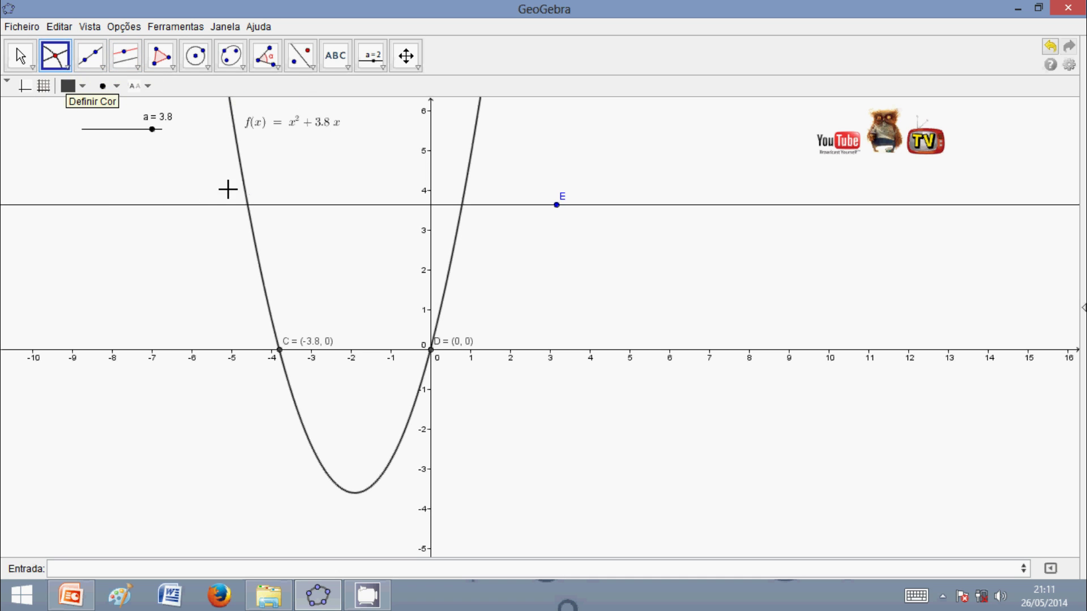
pyautogui.click(206, 205)
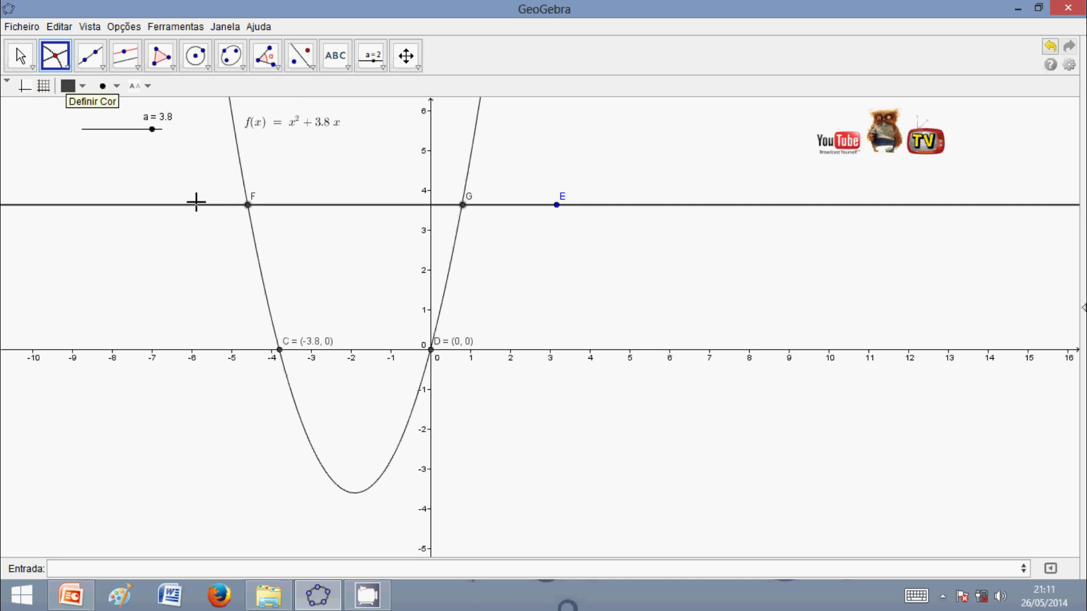
# Change the labels of intersection points F and G to Nome e Valor
pyautogui.click(24, 54)
pyautogui.moveTo(193, 177); pyautogui.dragTo(474, 217)
pyautogui.rightClick(250, 206)
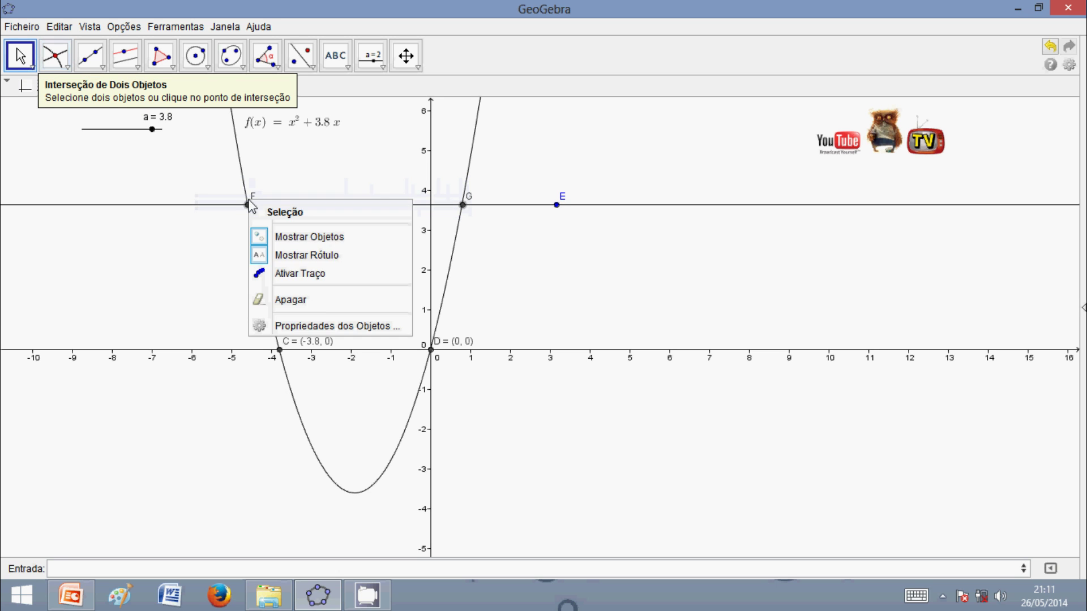
pyautogui.click(324, 316)
pyautogui.click(521, 206)
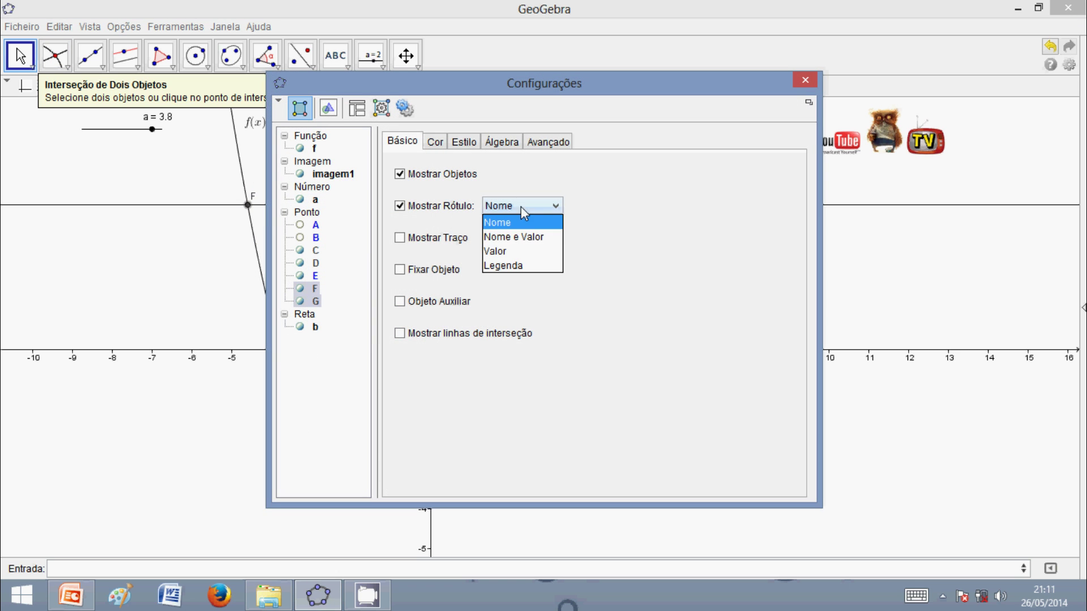
pyautogui.click(517, 239)
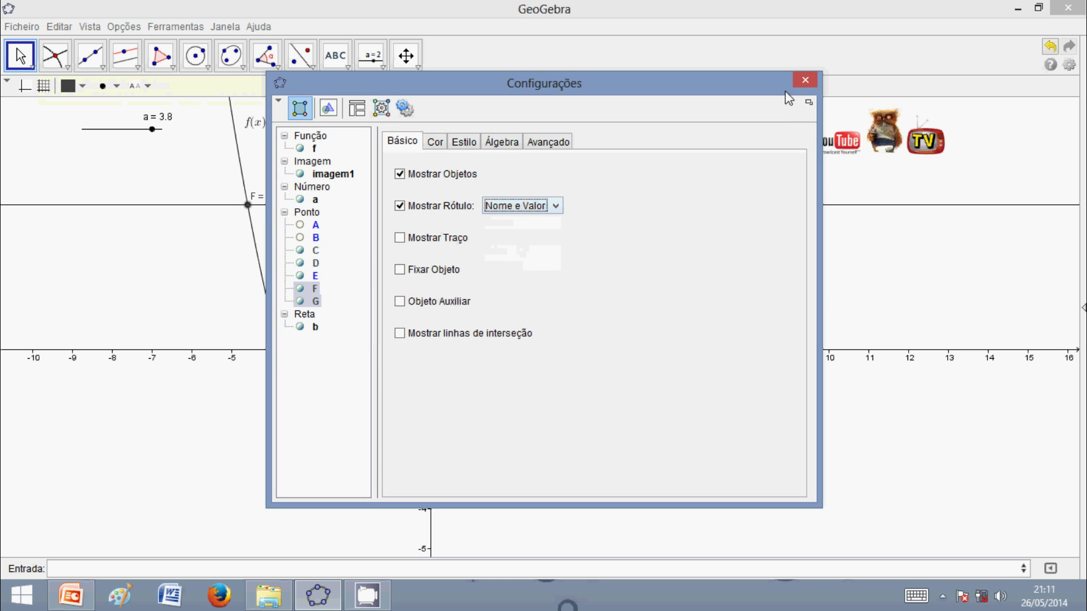
pyautogui.click(804, 81)
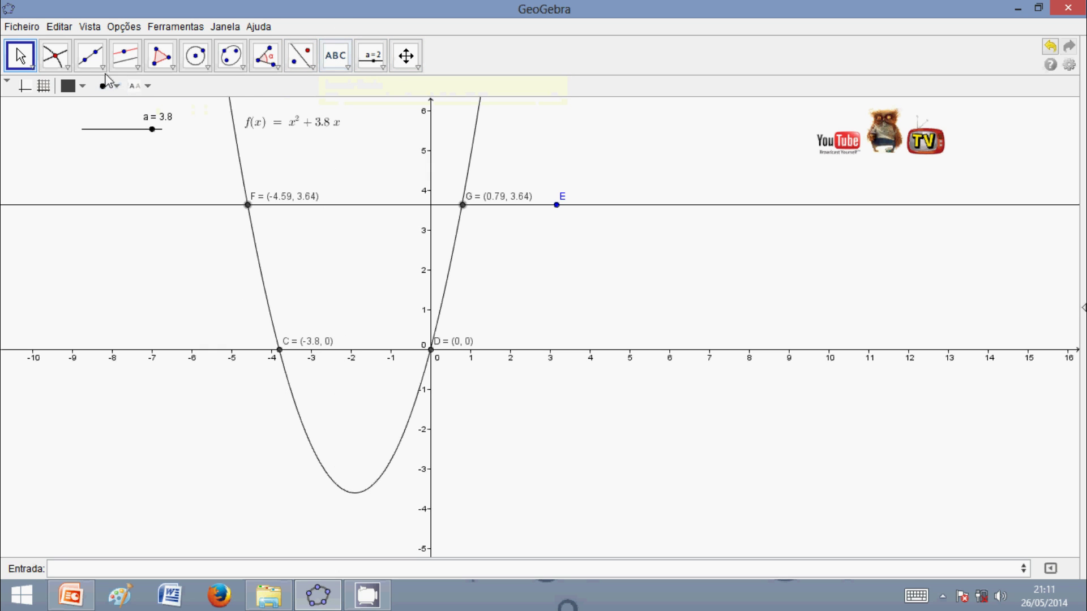
# Construct the perpendicular bisector (Mediatriz) between points F and G
pyautogui.click(139, 67)
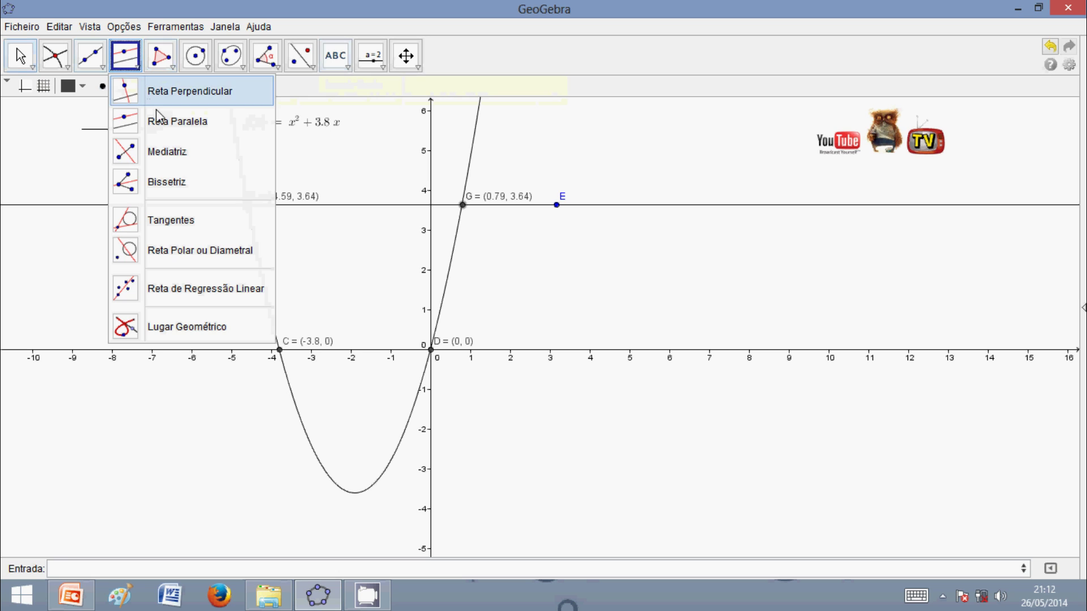
pyautogui.click(186, 163)
pyautogui.click(249, 205)
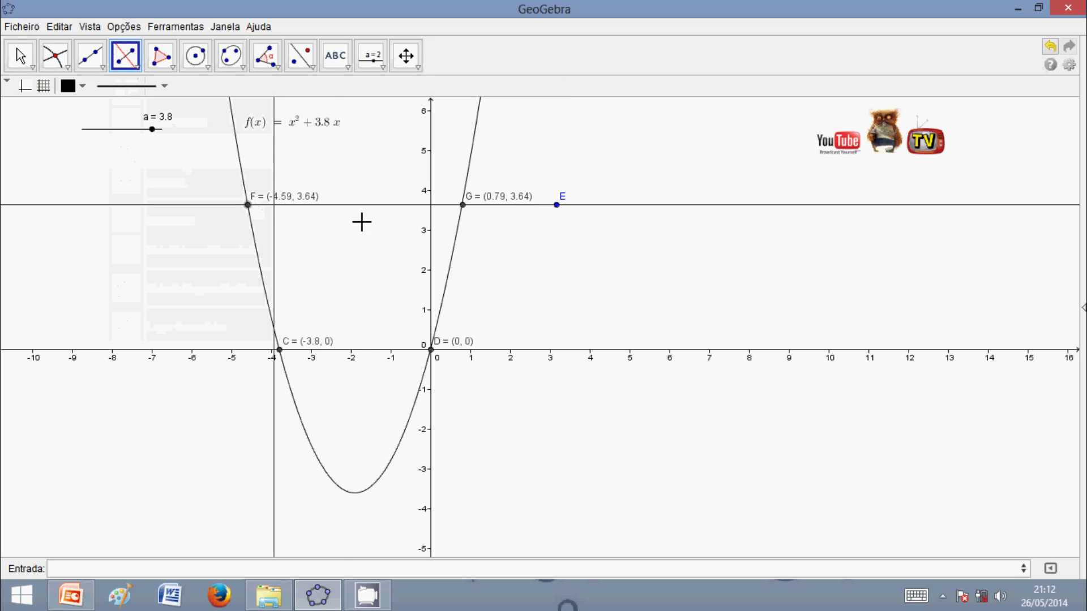
pyautogui.click(463, 204)
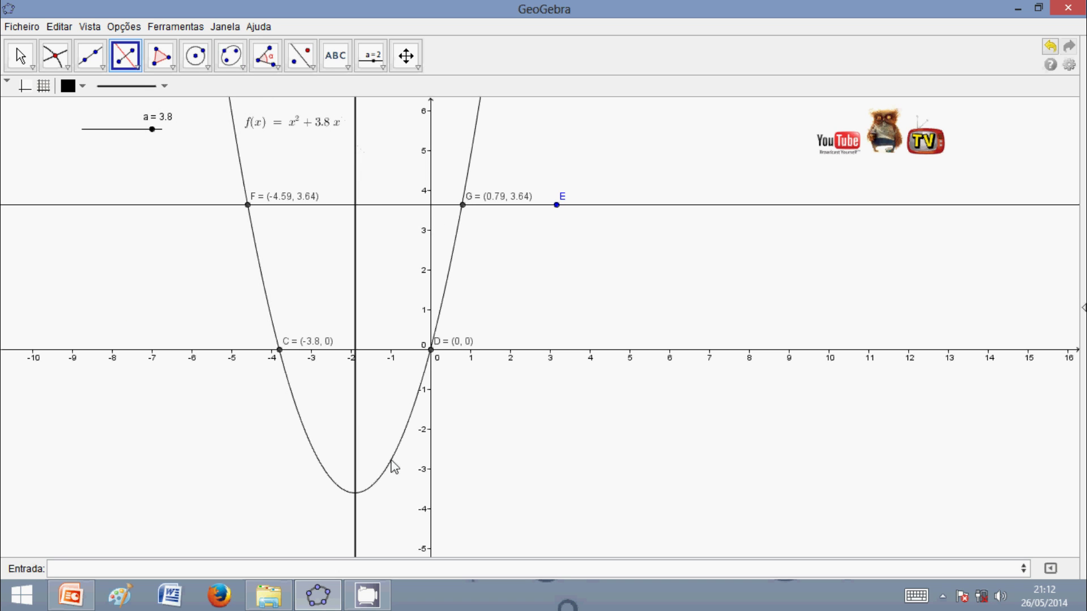
# Create the intersection point of the parabola with the perpendicular bisector at the vertex
pyautogui.click(55, 55)
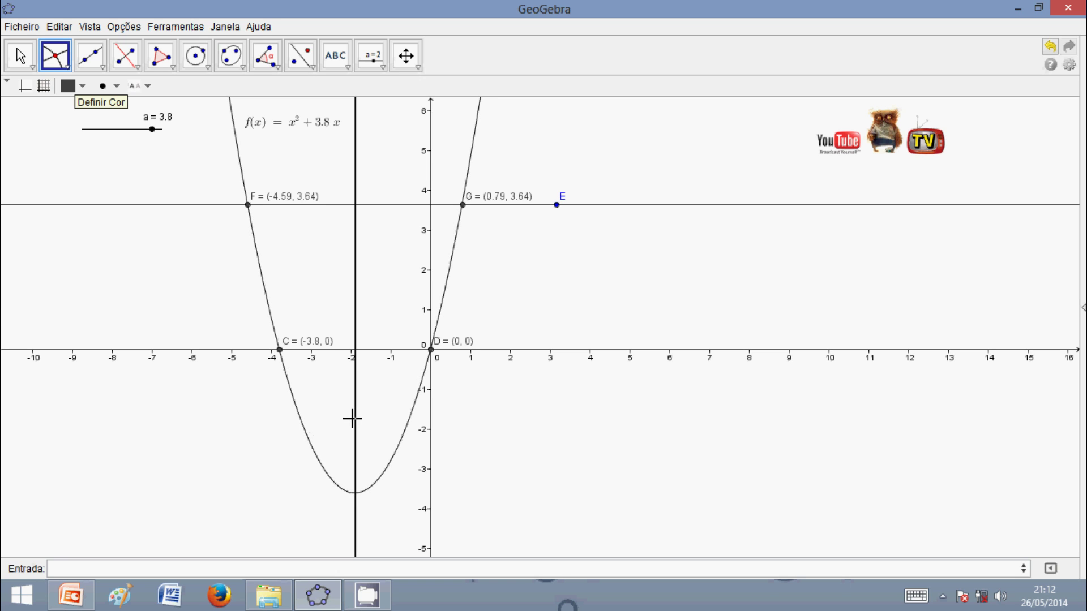
pyautogui.click(325, 464)
pyautogui.press('Escape')
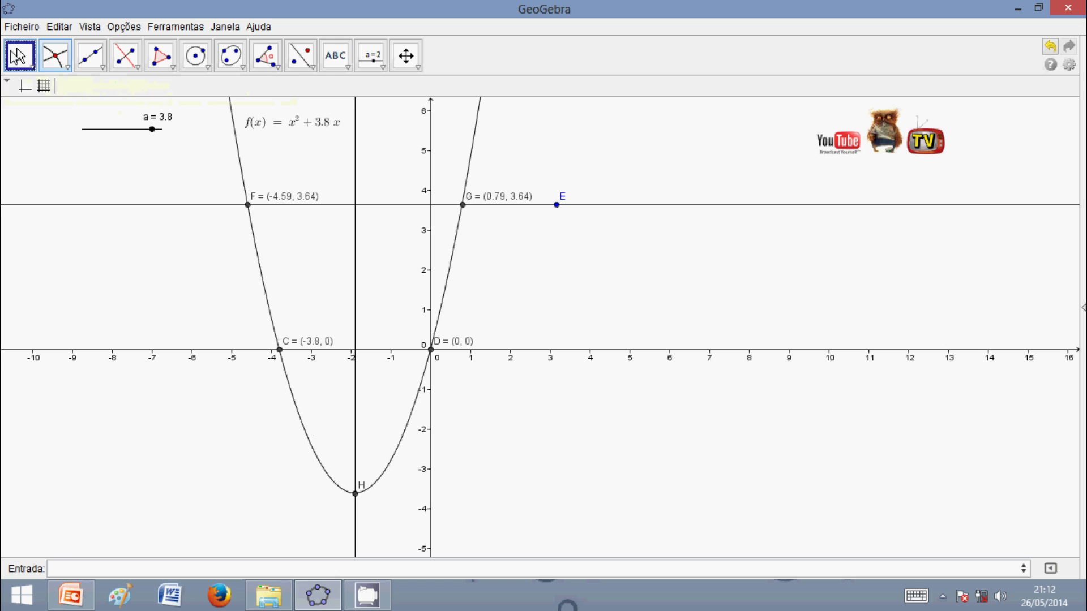
# Change the label of vertex point H to Nome e Valor
pyautogui.click(356, 496)
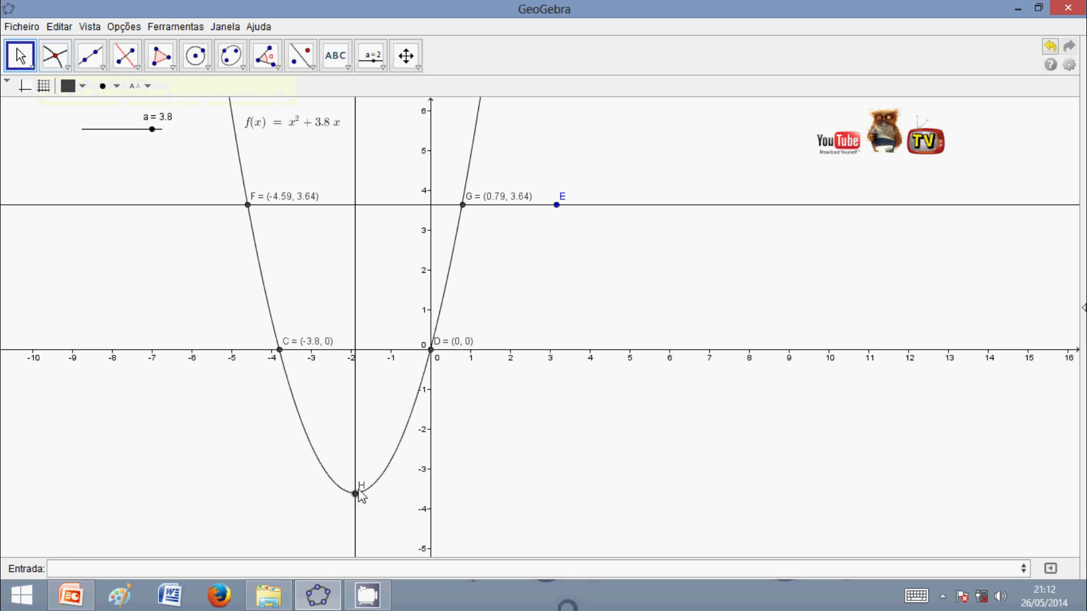
pyautogui.rightClick(358, 496)
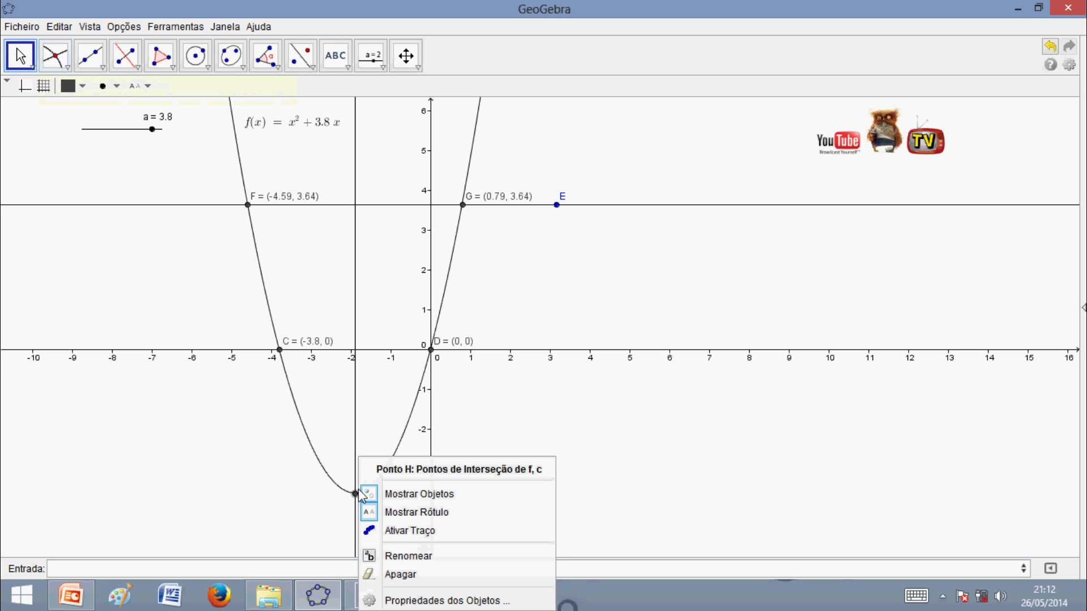
pyautogui.click(441, 600)
pyautogui.click(514, 273)
pyautogui.click(517, 305)
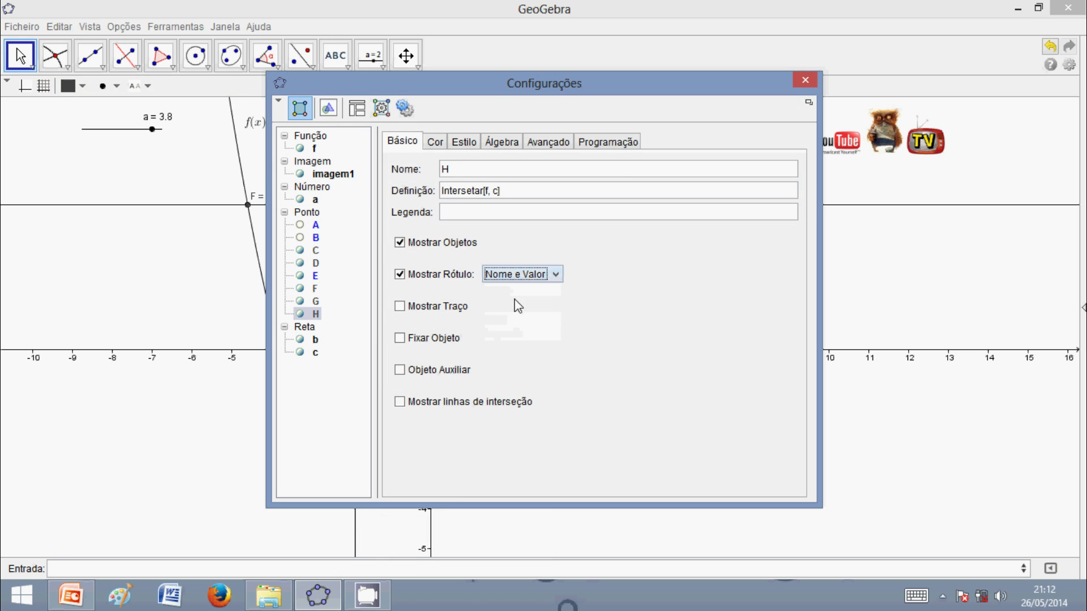
pyautogui.click(804, 78)
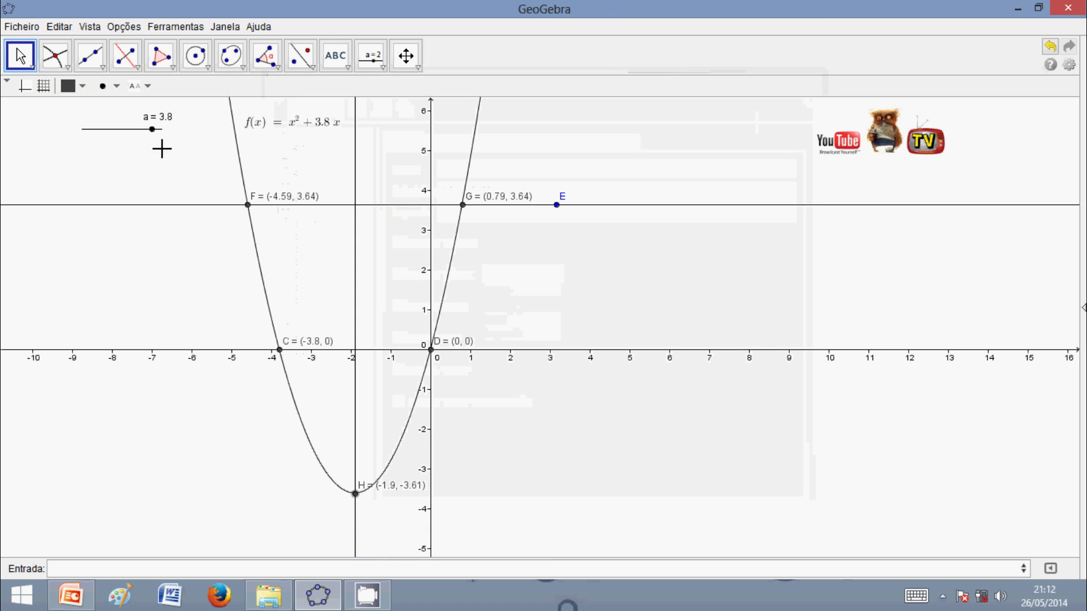
# Hide the horizontal line through E and the perpendicular bisector through H
pyautogui.click(176, 204)
pyautogui.click(189, 214)
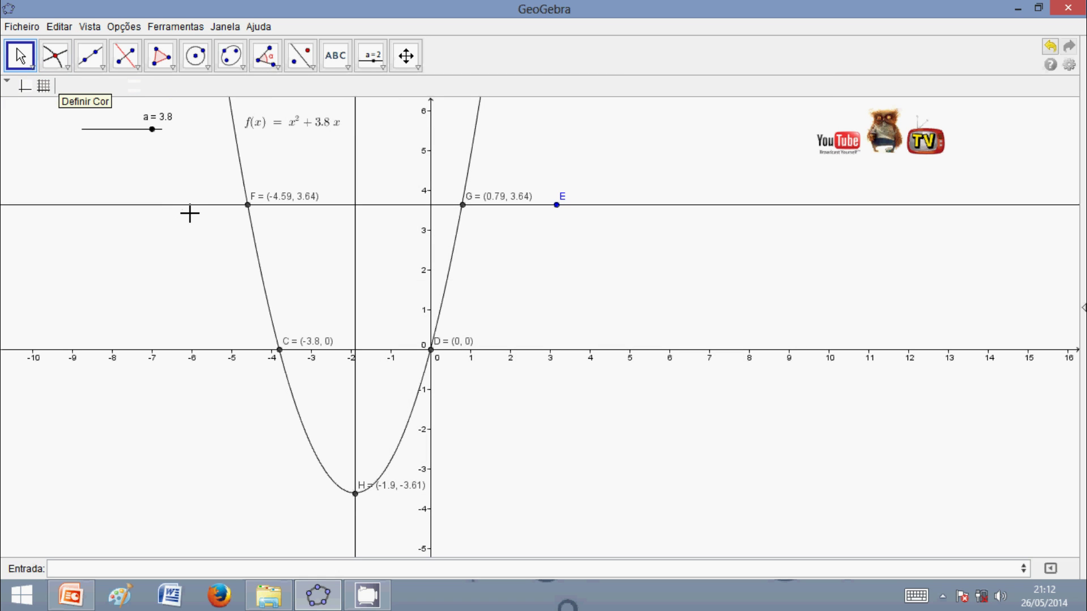
pyautogui.rightClick(190, 213)
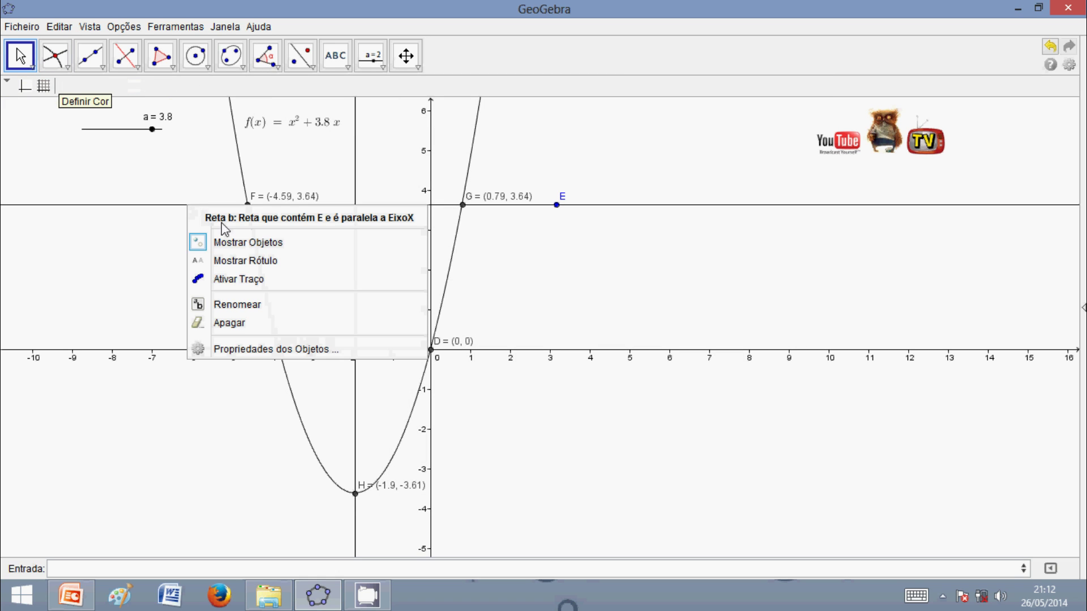
pyautogui.click(234, 239)
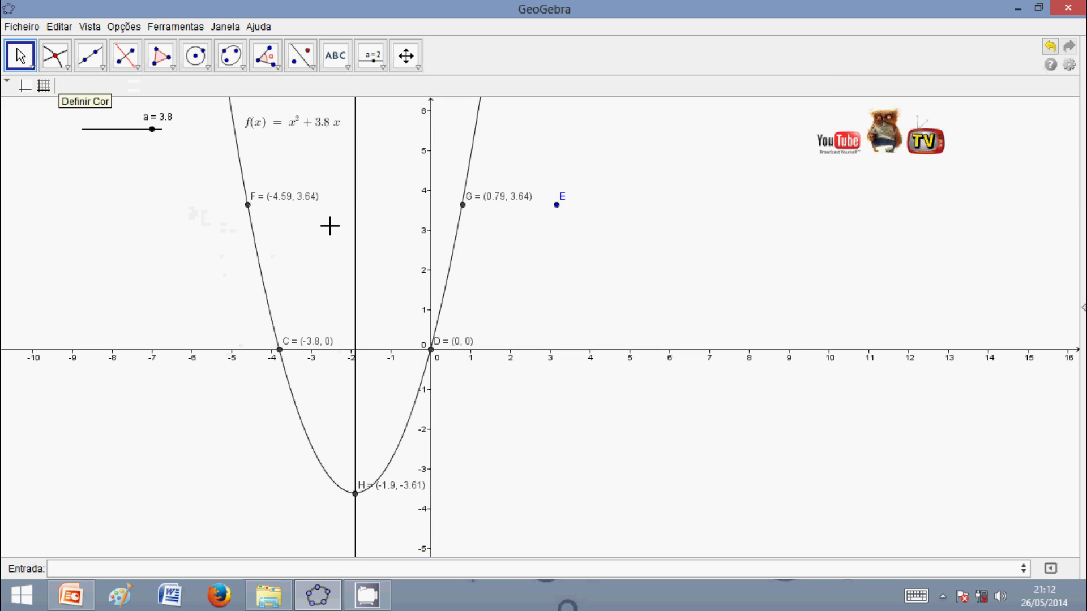
pyautogui.rightClick(356, 174)
pyautogui.click(405, 208)
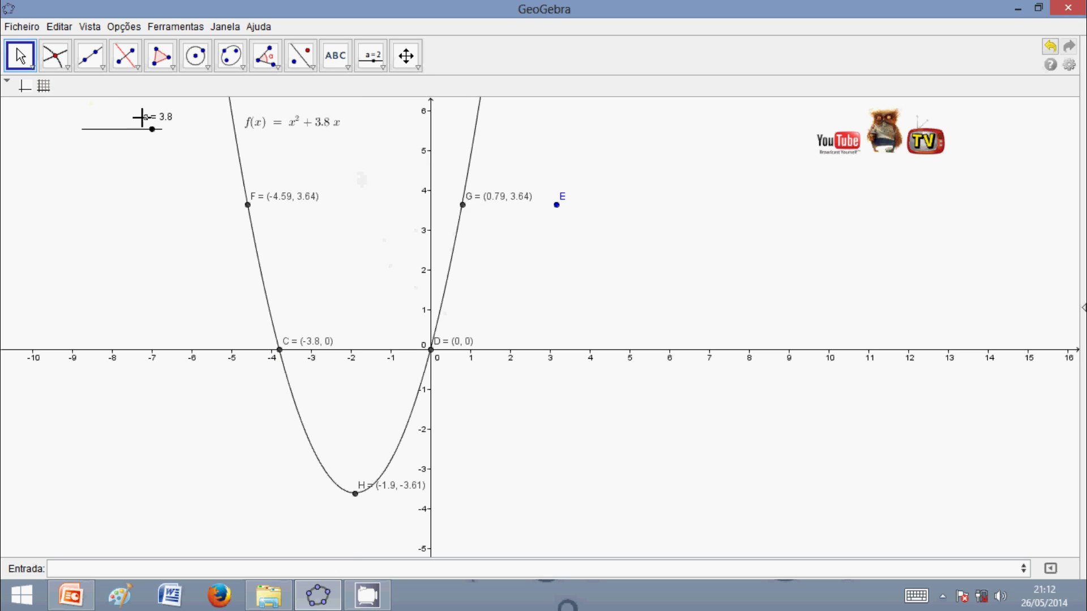
# Set slider a to 3.4 and plot the function g(x) = -x^2
pyautogui.moveTo(159, 132)
pyautogui.mouseDown()
pyautogui.moveTo(97, 119)
pyautogui.moveTo(149, 129)
pyautogui.mouseUp()
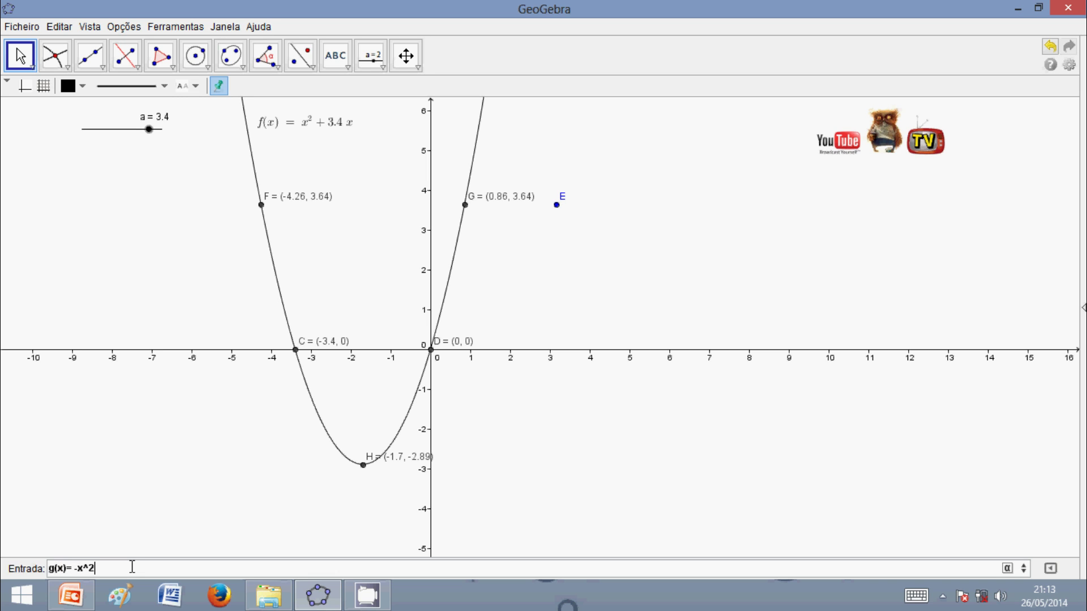
pyautogui.press('Return')
pyautogui.write('7')
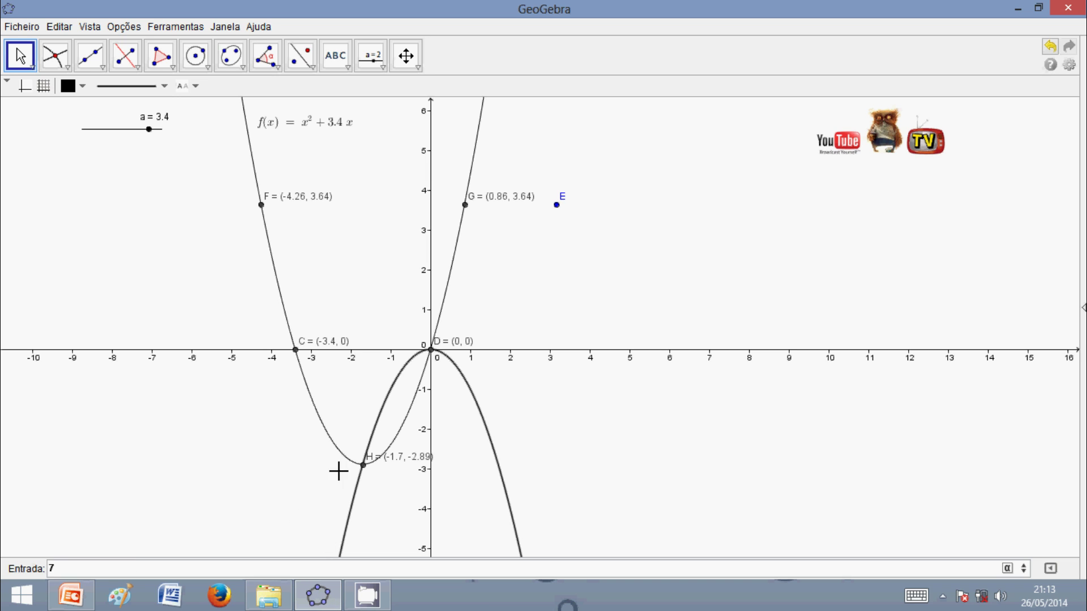
# Move the label of H slightly below the vertex and show the label of function g as Nome e Valor
pyautogui.click(20, 59)
pyautogui.moveTo(398, 458)
pyautogui.mouseDown()
pyautogui.moveTo(402, 478)
pyautogui.moveTo(390, 474)
pyautogui.mouseUp()
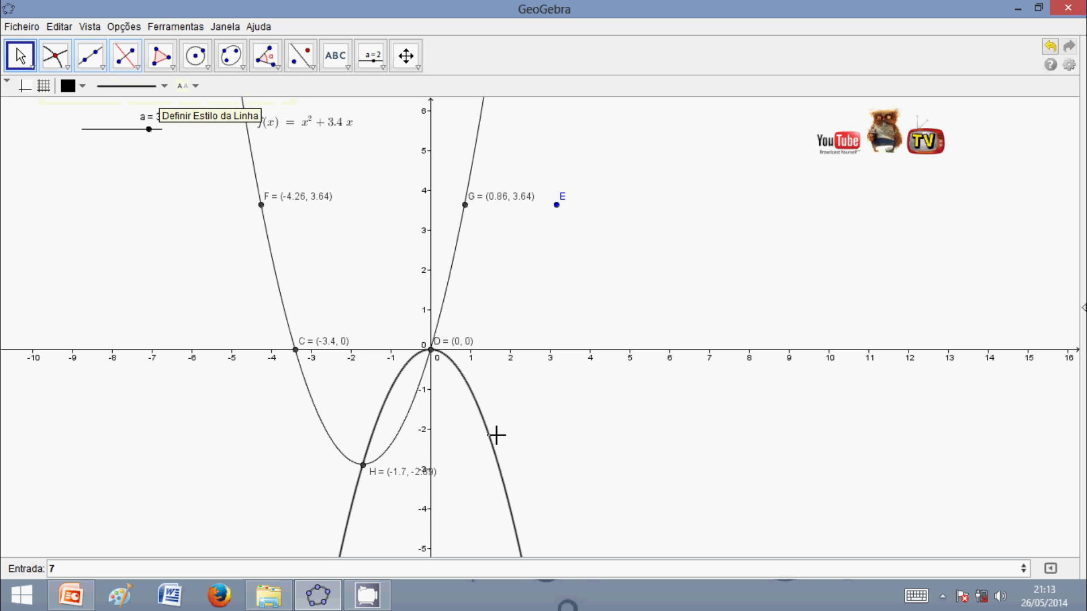
pyautogui.rightClick(499, 460)
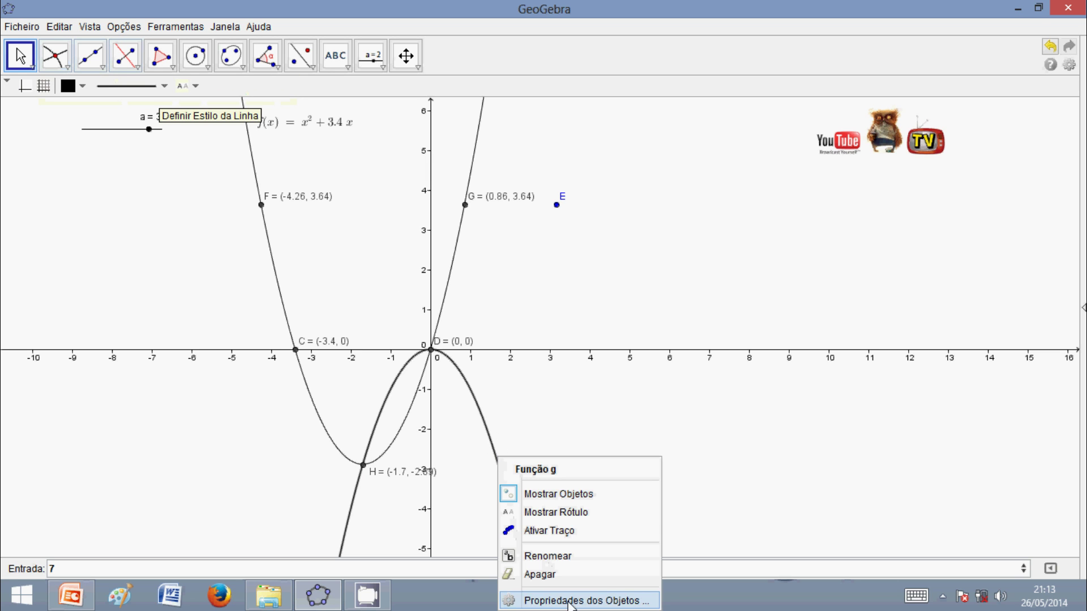
pyautogui.click(532, 597)
pyautogui.click(444, 278)
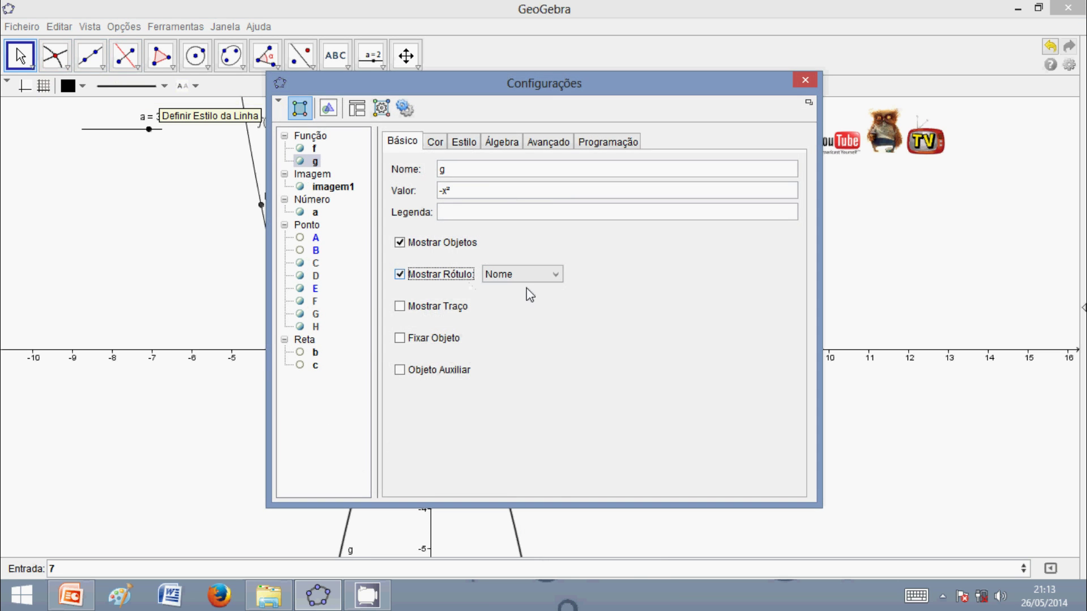
pyautogui.click(532, 275)
pyautogui.click(513, 300)
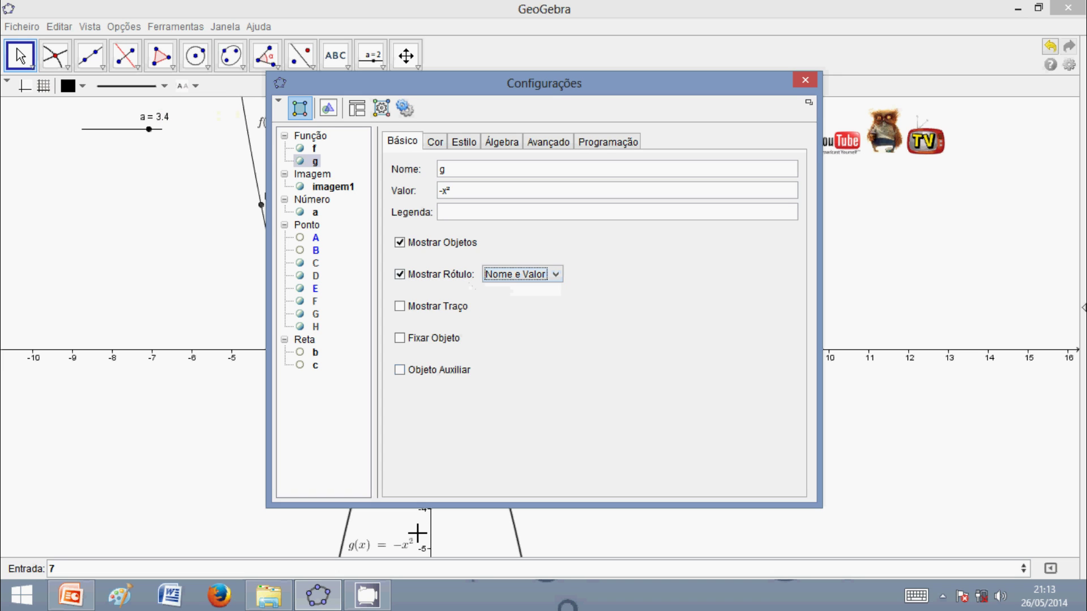
pyautogui.click(803, 82)
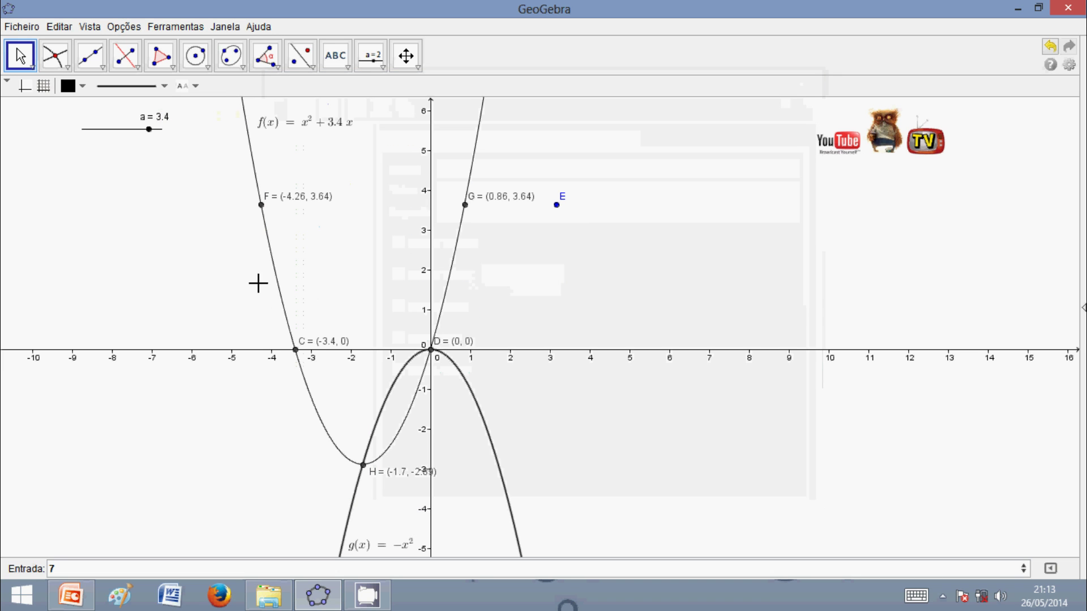
# Animate slider a to observe the vertex H against the graph of g(x) = -x²
pyautogui.rightClick(106, 127)
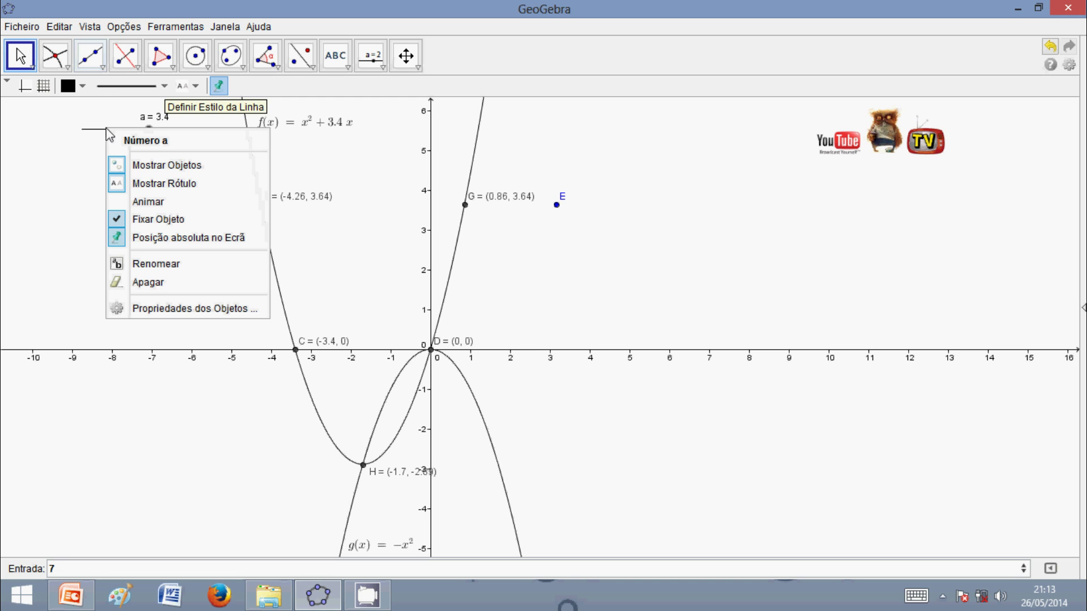
pyautogui.click(151, 201)
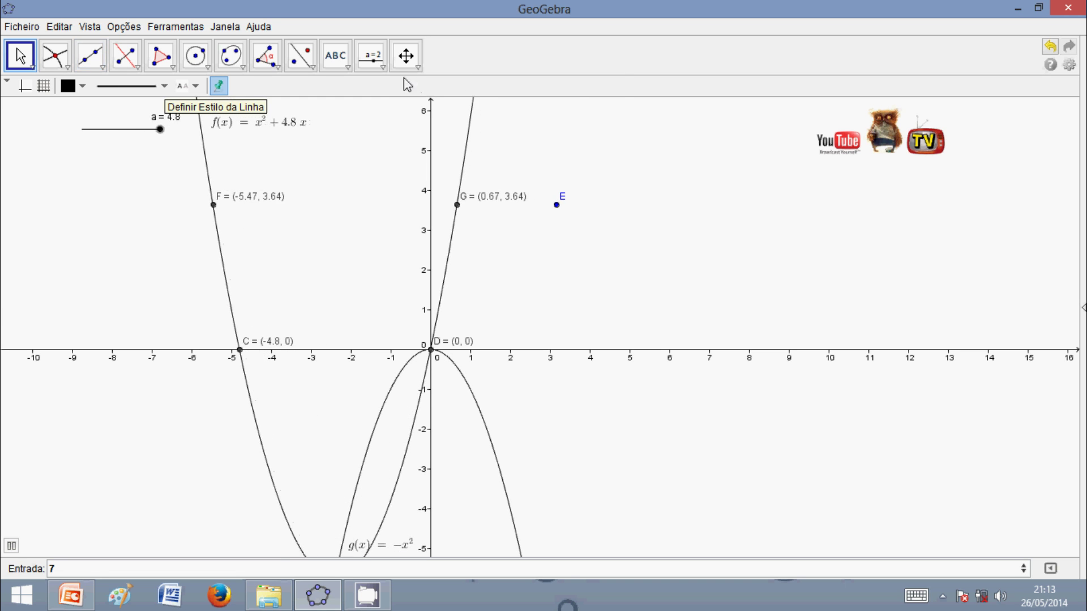
pyautogui.click(406, 56)
pyautogui.moveTo(638, 456); pyautogui.dragTo(634, 366)
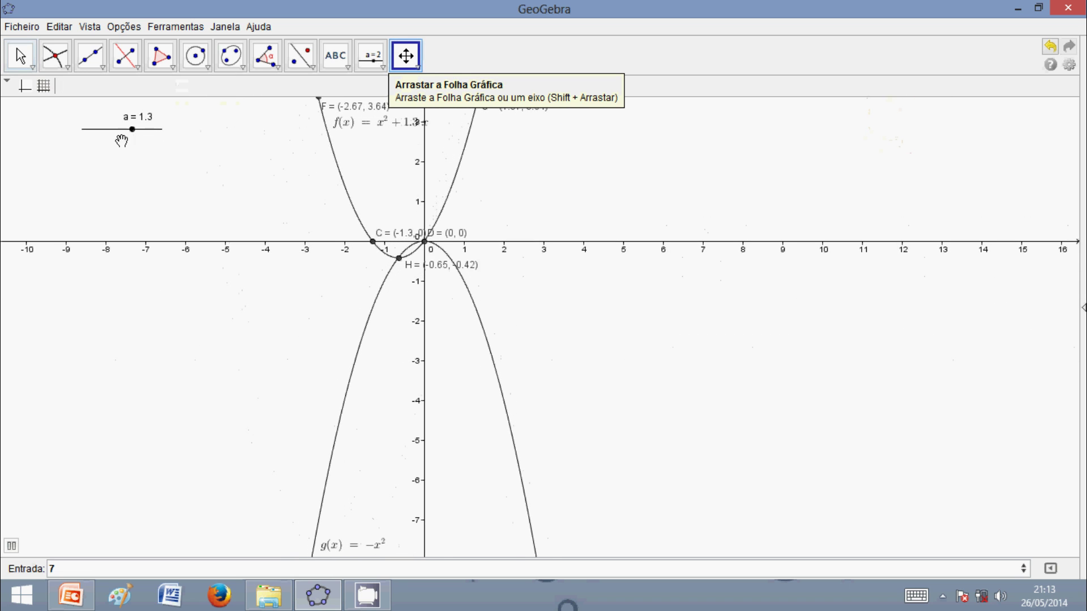
pyautogui.click(18, 56)
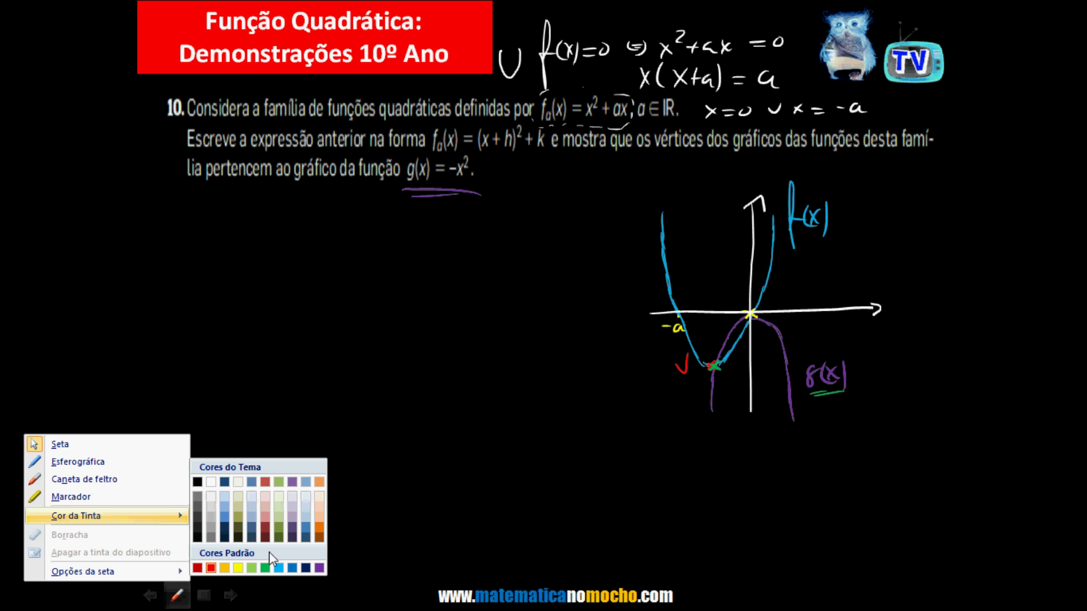
# In the PowerPoint slide show, set the ink colour to white and underline x² + ax and fₐ(x) = (x + h)² + k
pyautogui.click(211, 482)
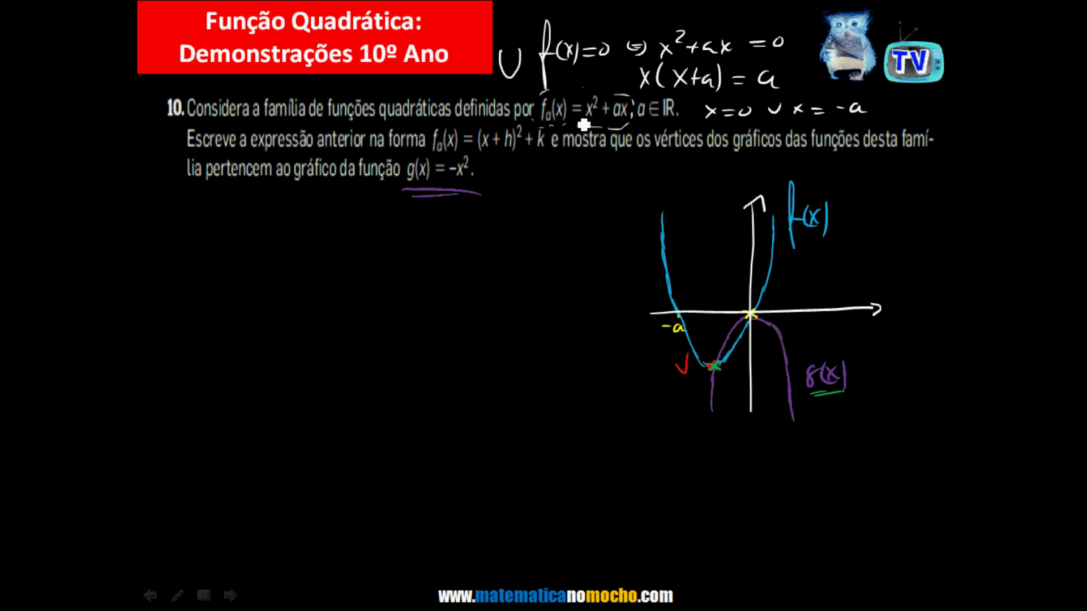
pyautogui.moveTo(575, 124); pyautogui.dragTo(644, 124)
pyautogui.moveTo(440, 152); pyautogui.dragTo(552, 148)
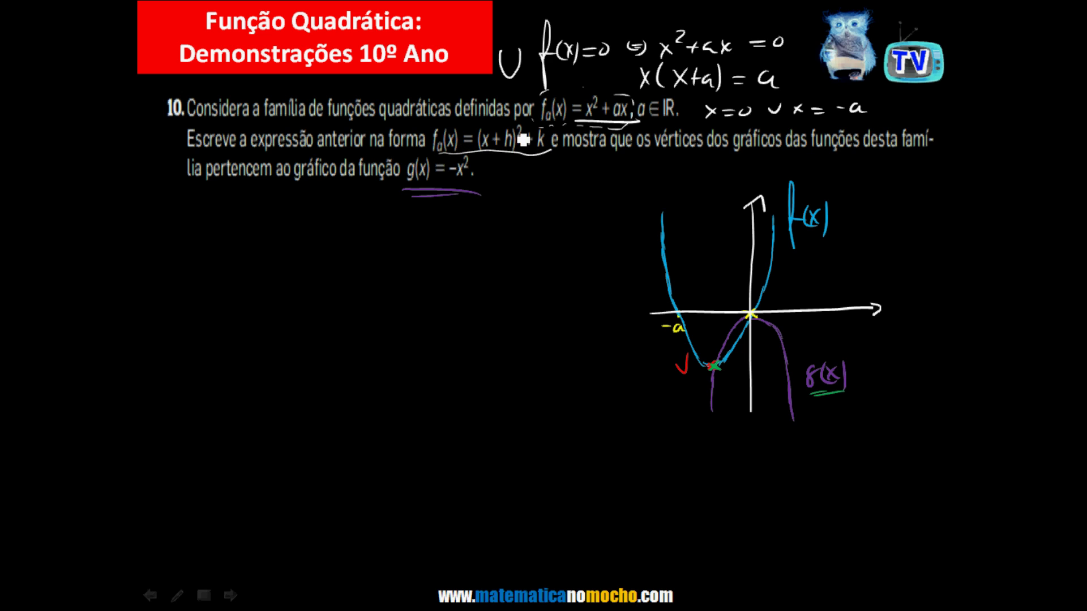
# Handwrite "f(x) = x² +" in white ink below the exercise statement
pyautogui.moveTo(195, 191); pyautogui.dragTo(191, 255)
pyautogui.moveTo(208, 214)
pyautogui.mouseDown()
pyautogui.moveTo(209, 237)
pyautogui.moveTo(254, 224)
pyautogui.mouseUp()
pyautogui.moveTo(235, 232); pyautogui.dragTo(316, 228)
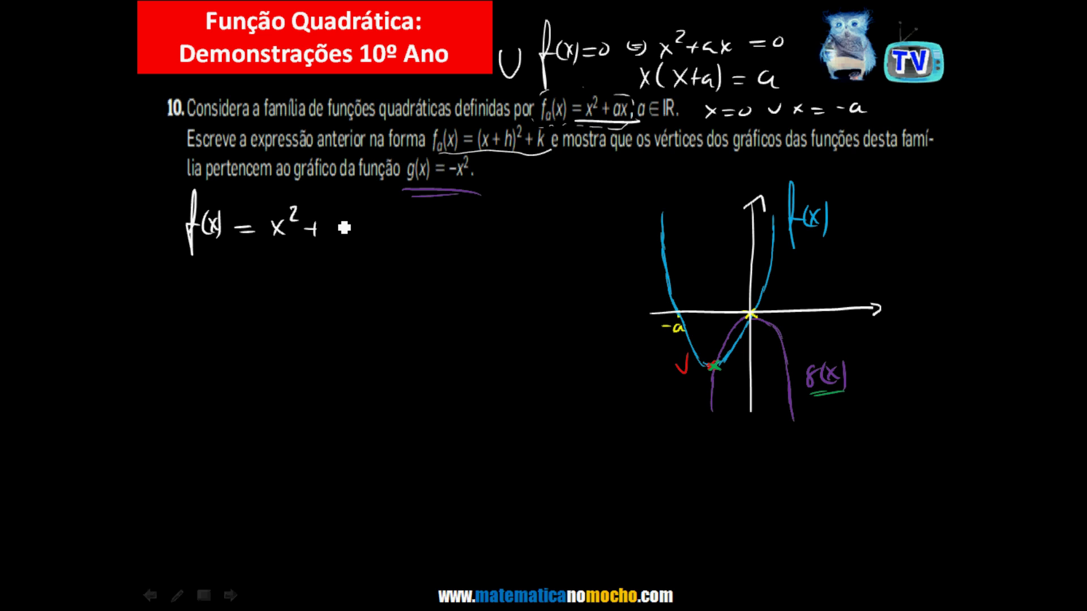